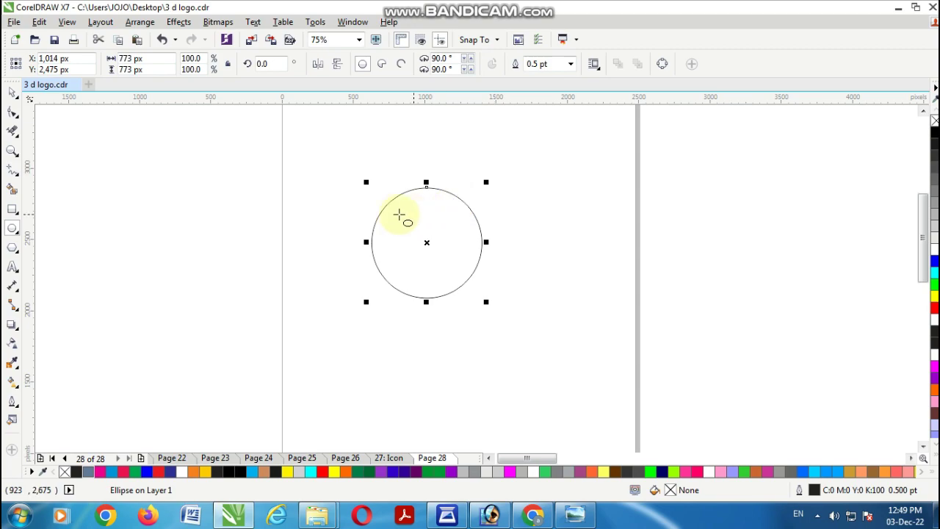
- Draw a straight line at -60° from the circle's left edge and enlarge it to about 662 by 1,147 px
click(12, 170)
key(Escape)
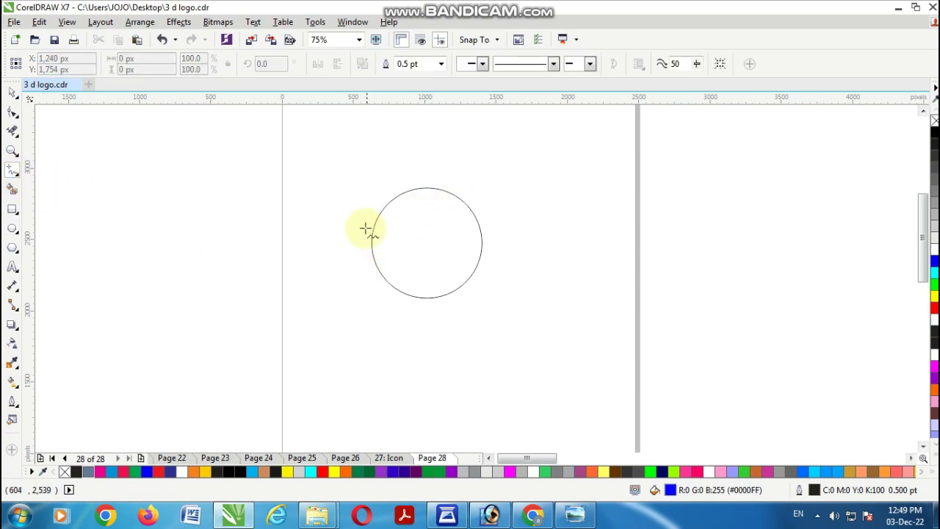
click(371, 243)
ctrl+click(441, 362)
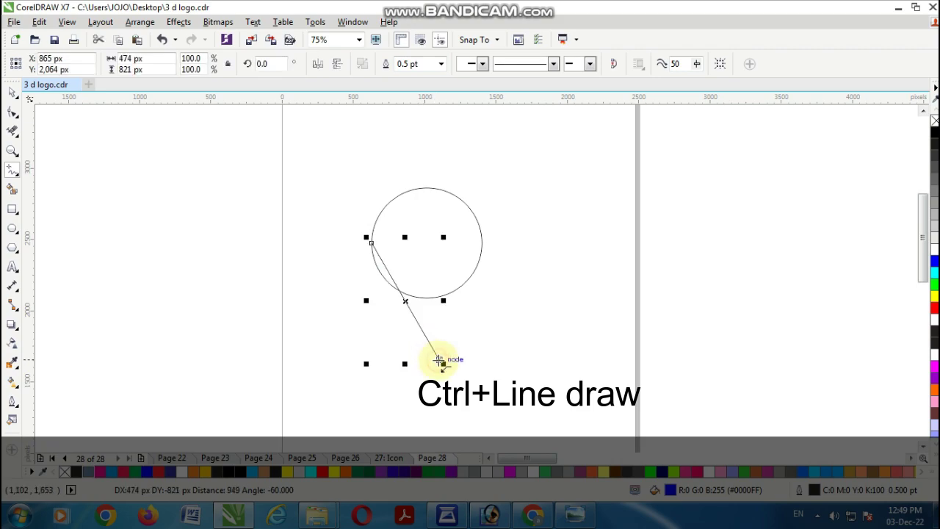
drag(365, 236, 339, 192)
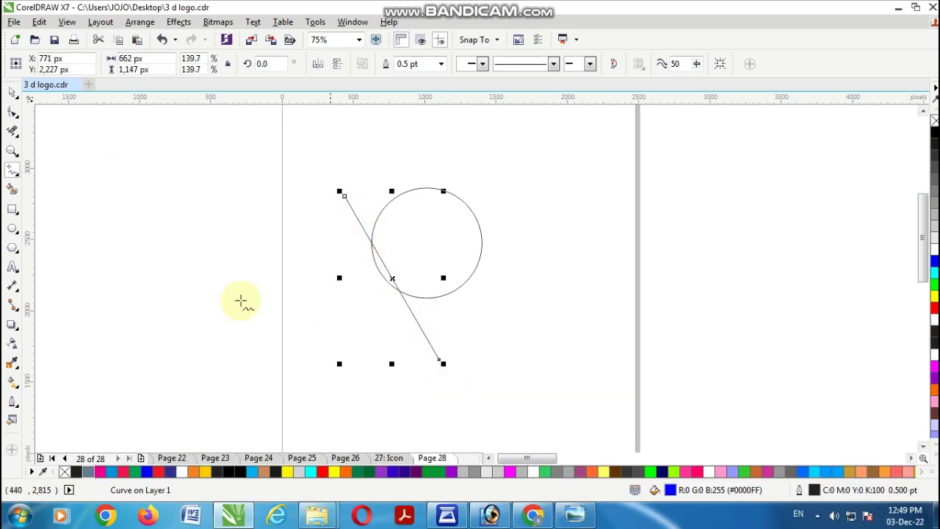
- Duplicate the slanted line, mirror the copy horizontally, and snap its lower end to the original's lower end to form a V
click(11, 97)
click(392, 279)
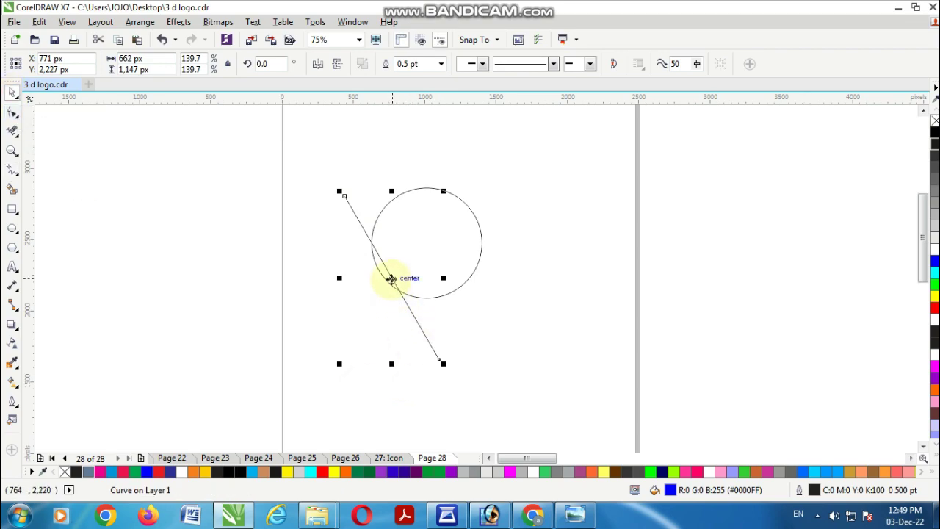
right_click(392, 279)
click(427, 281)
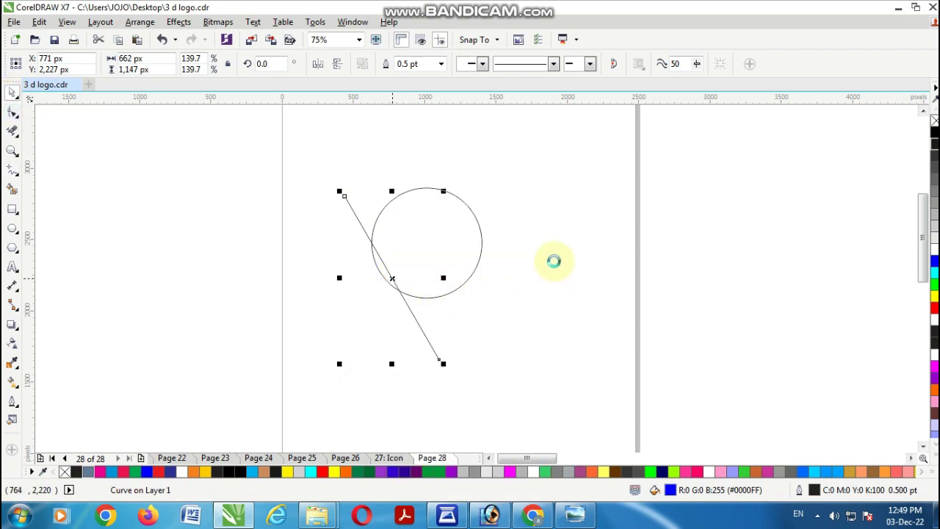
right_click(554, 265)
click(591, 350)
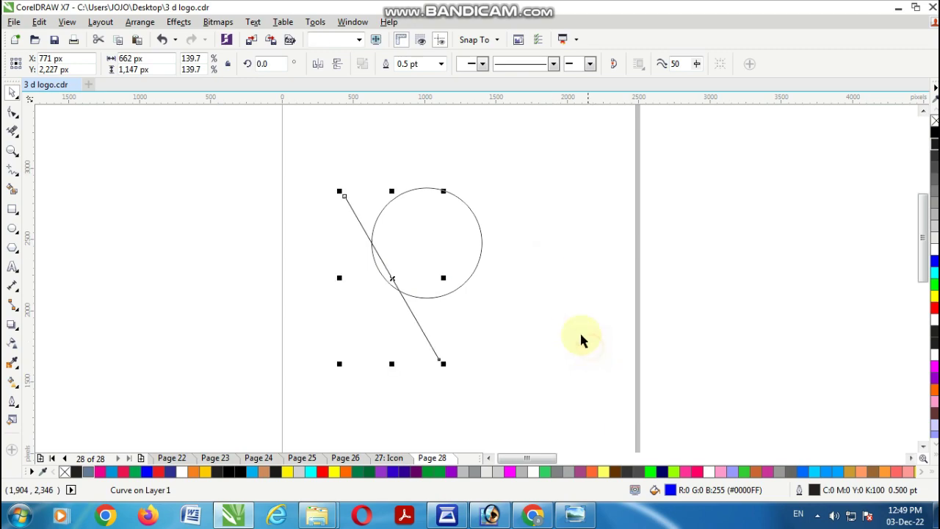
click(318, 65)
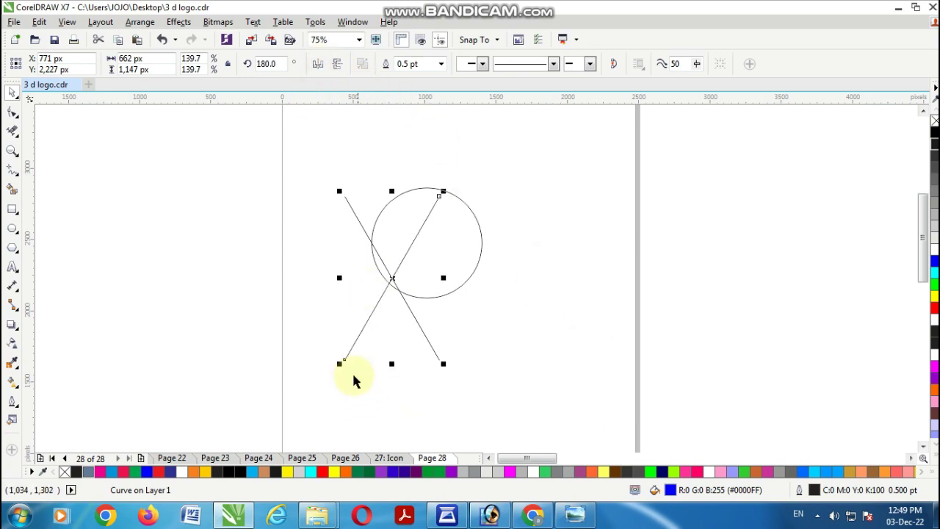
drag(343, 359, 439, 363)
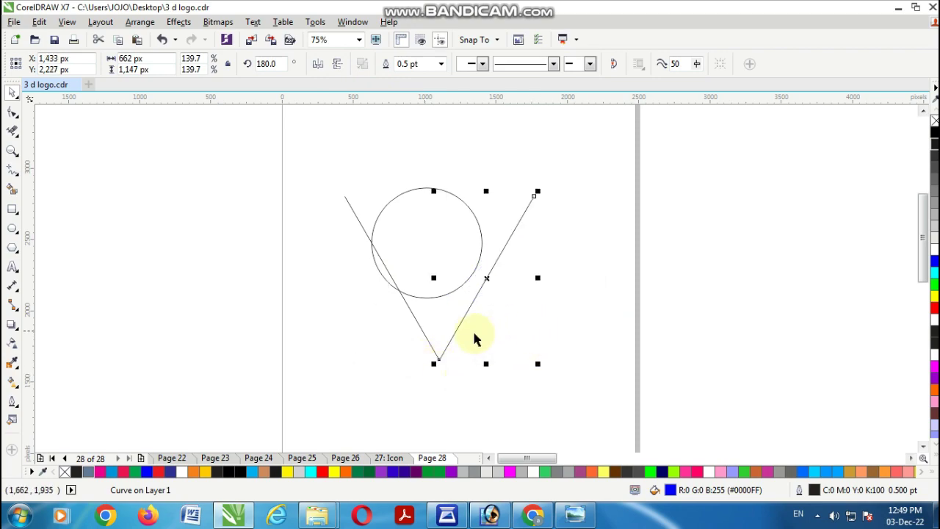
- Shift the two V lines together towards the page's left edge and group them
shift+click(424, 339)
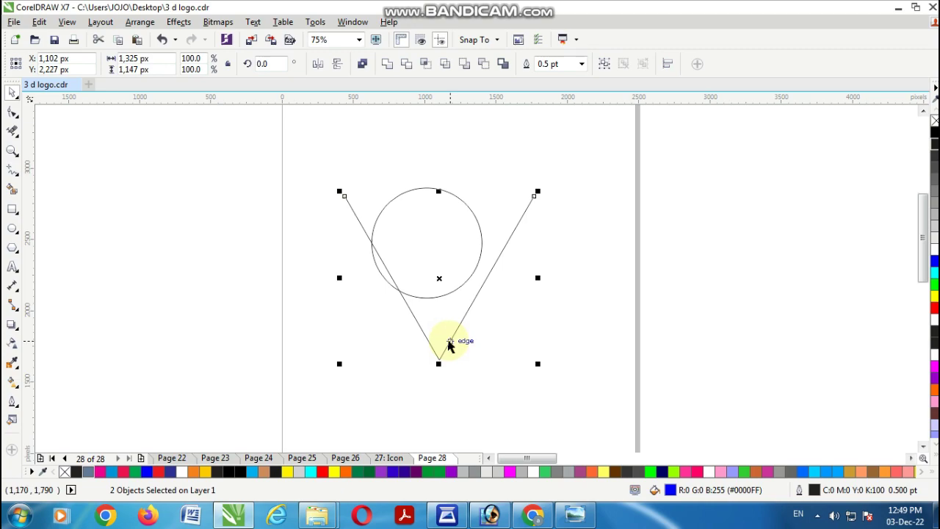
drag(442, 342, 415, 346)
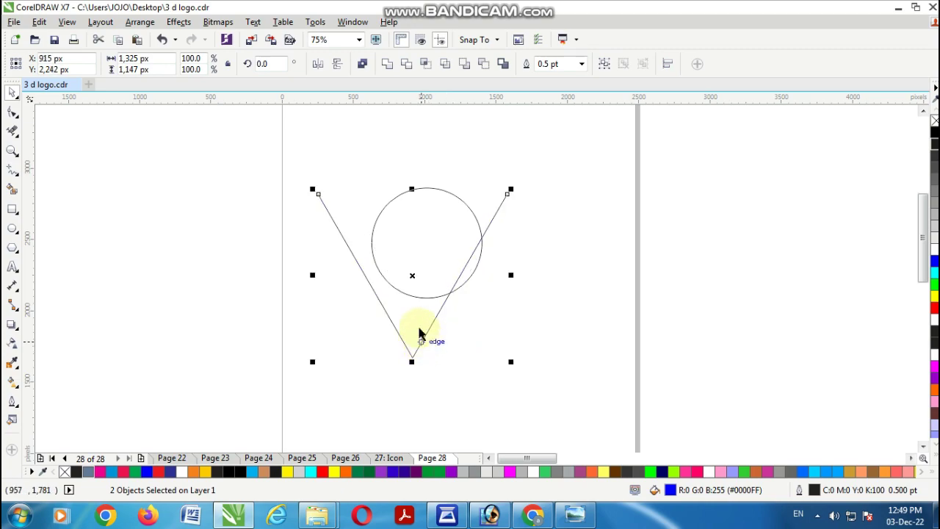
right_click(412, 277)
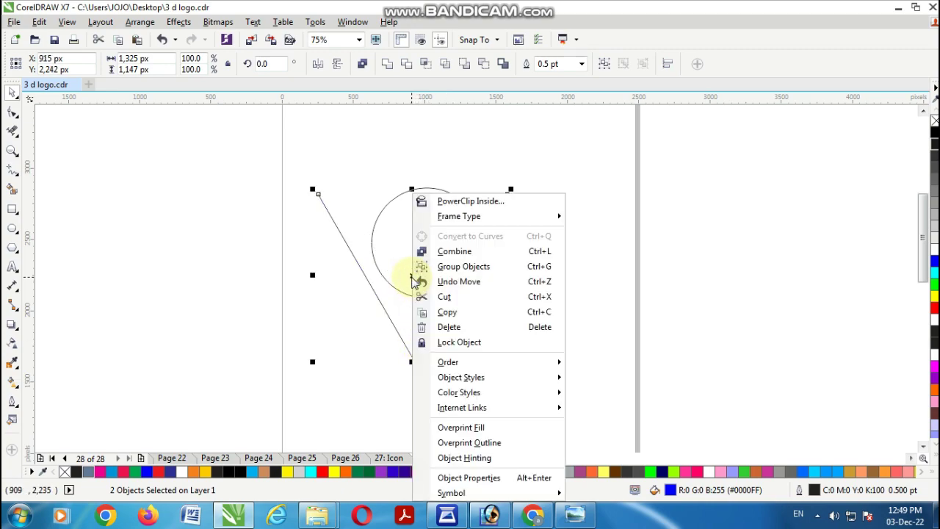
click(450, 266)
click(564, 303)
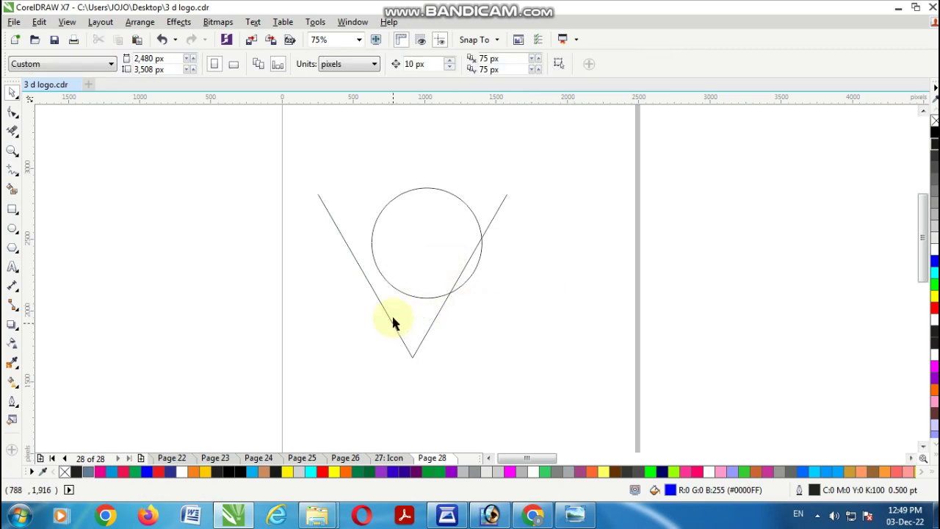
- Align the centres of the circle and the V group horizontally and vertically
drag(481, 356, 553, 389)
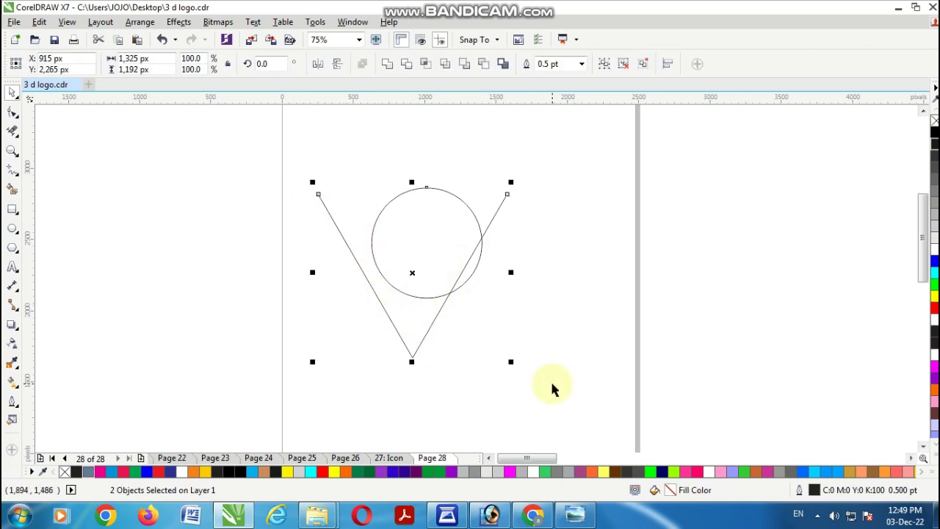
key(c)
key(e)
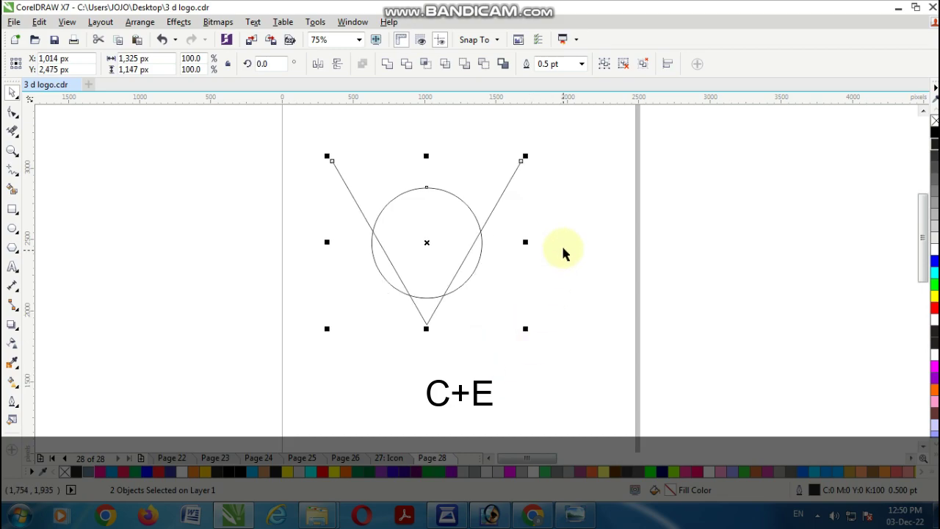
click(428, 320)
click(625, 315)
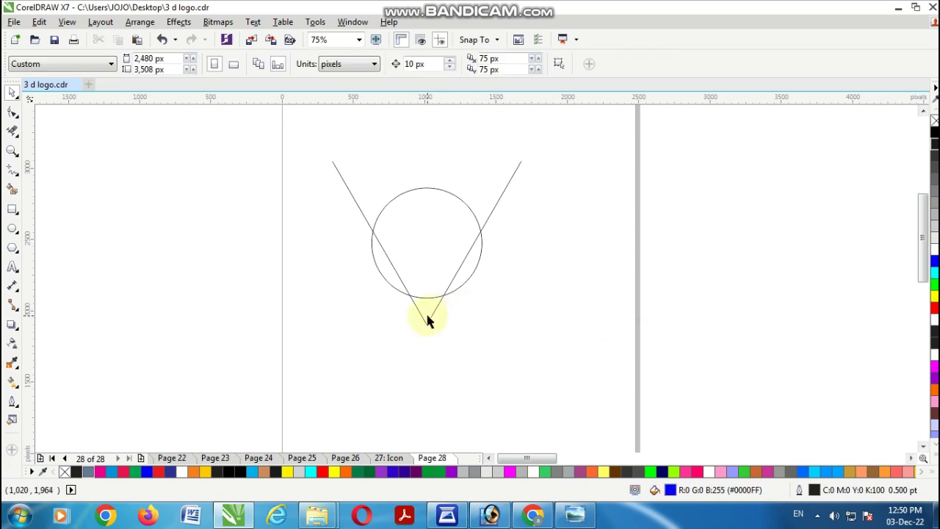
- Move the V group straight down and nudge it until both sides just touch the circle
click(428, 321)
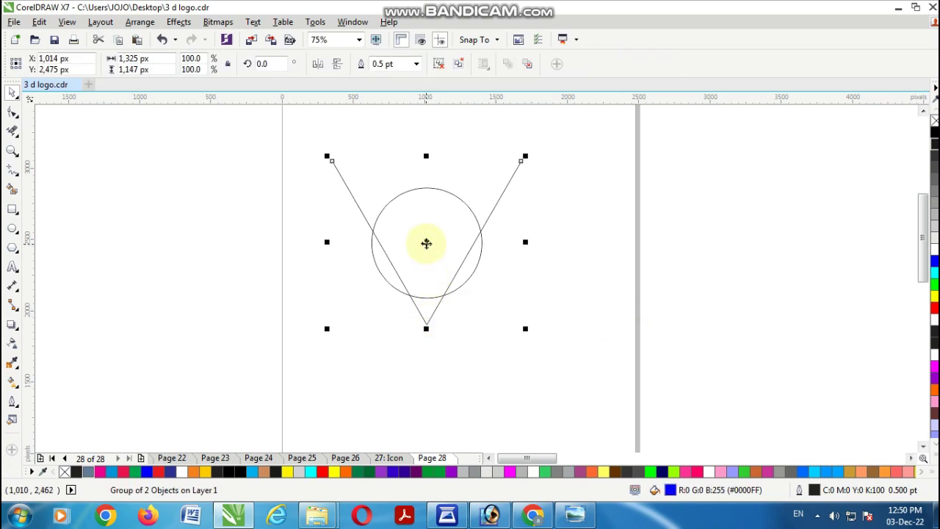
drag(427, 243, 426, 271)
click(604, 269)
scroll(383, 249, up, 2)
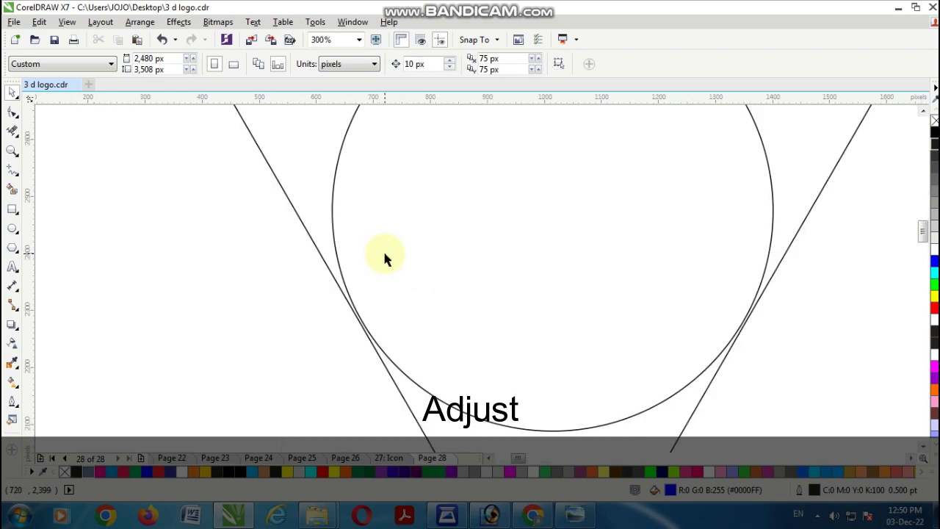
click(696, 409)
key(Up)
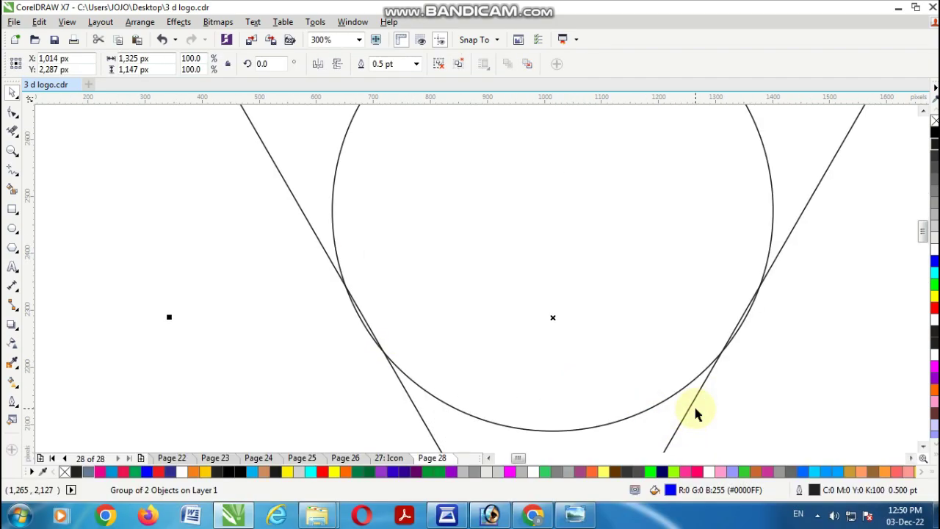
- Smart-fill the circle and the area between it and the V's tip with black
scroll(695, 409, down, 1)
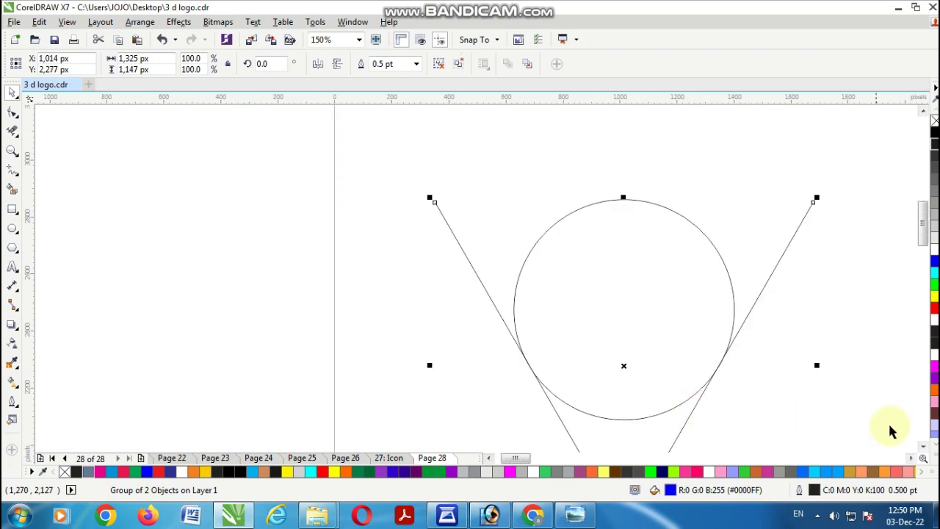
click(923, 446)
click(912, 457)
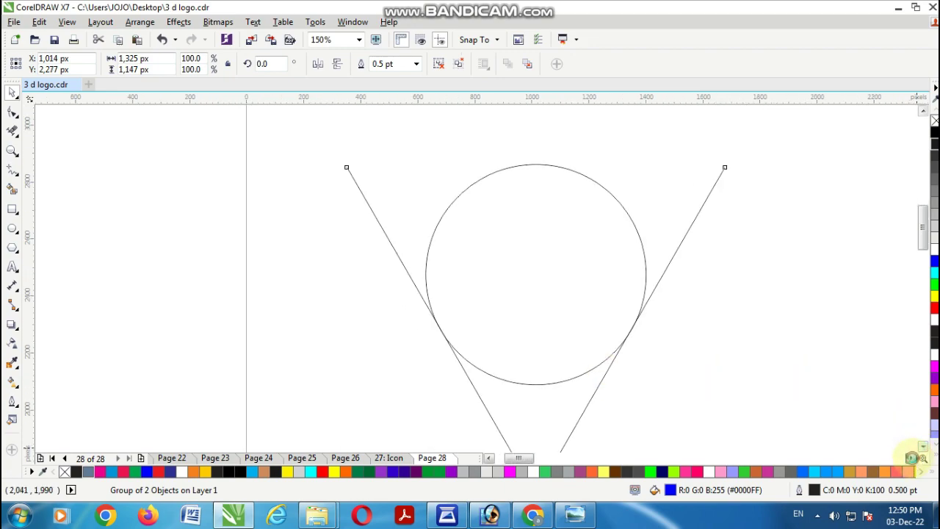
click(922, 447)
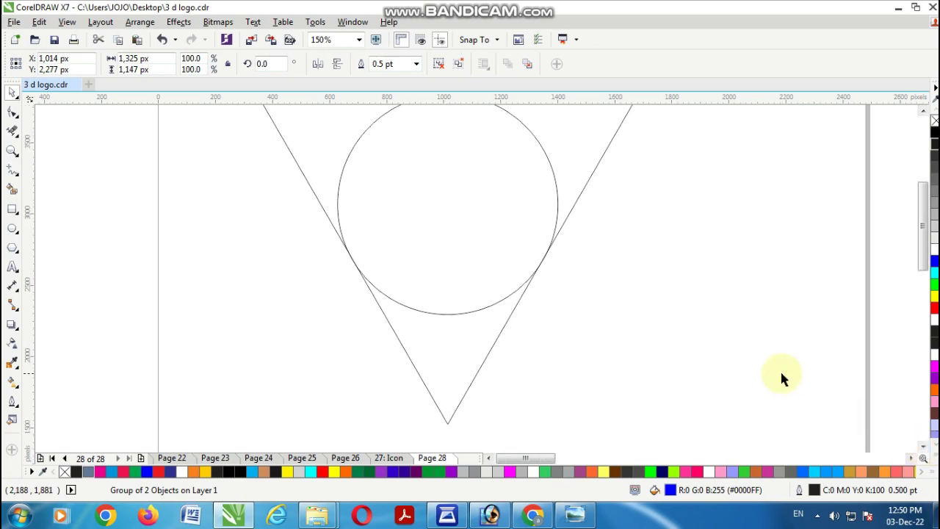
scroll(781, 375, down, 1)
click(912, 459)
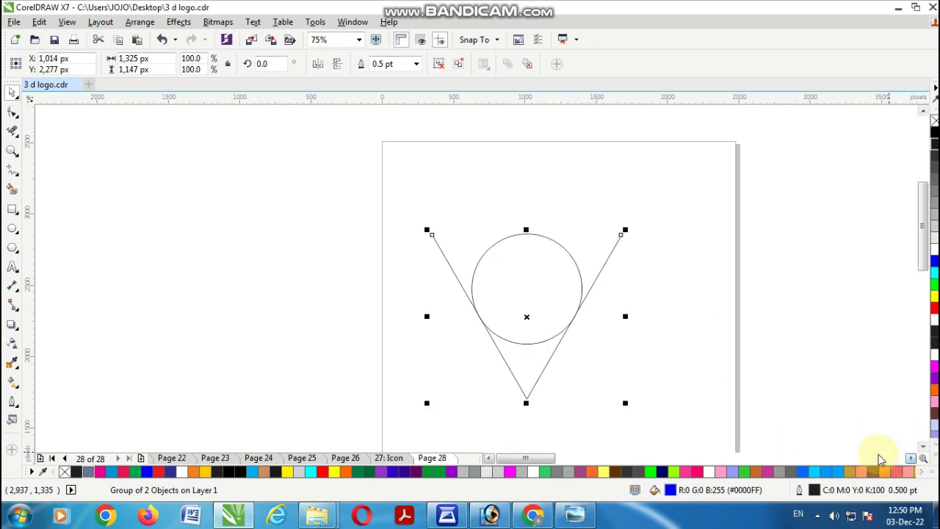
key(z)
scroll(698, 447, down, 2)
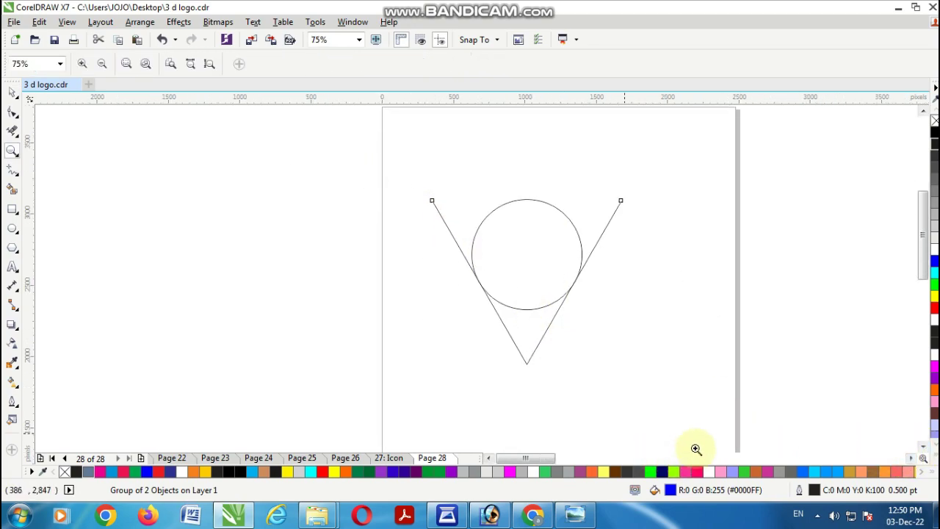
scroll(698, 424, up, 1)
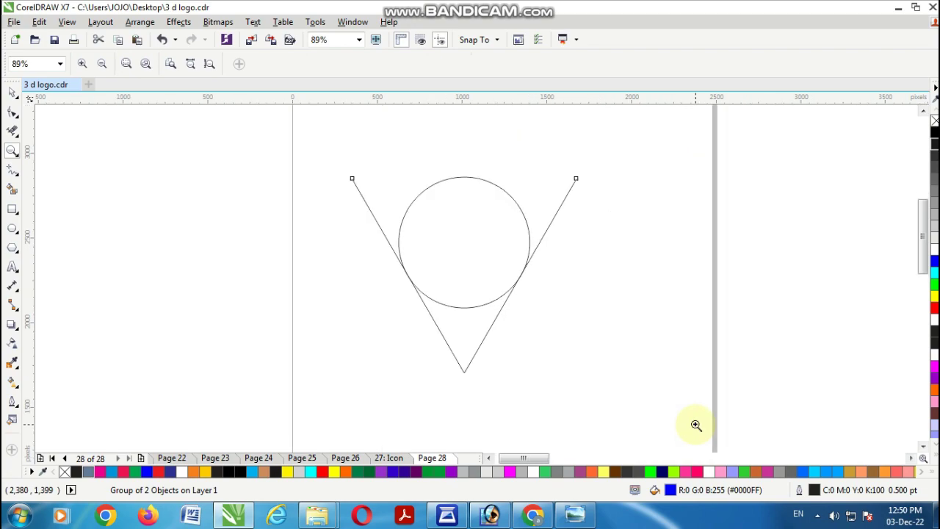
click(12, 190)
click(462, 330)
click(464, 272)
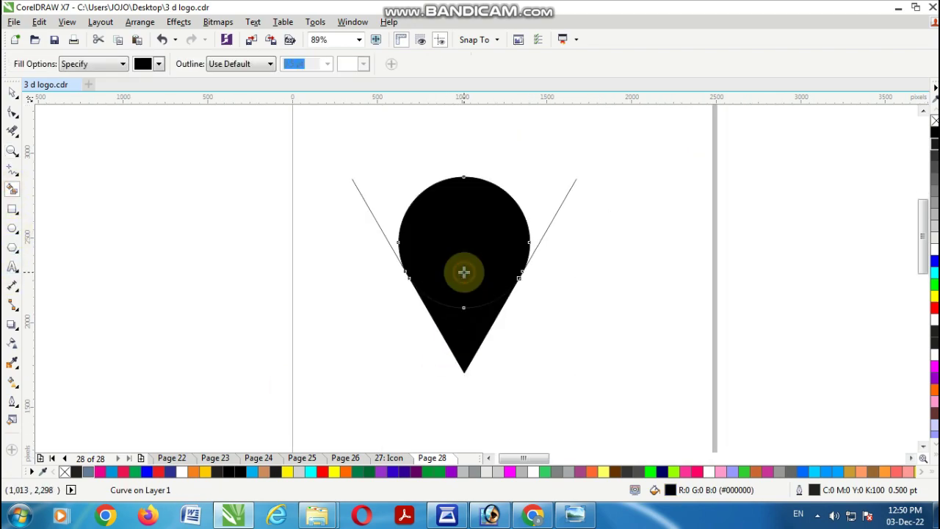
- Weld the black circle and the black tip into a single drop shape
click(12, 92)
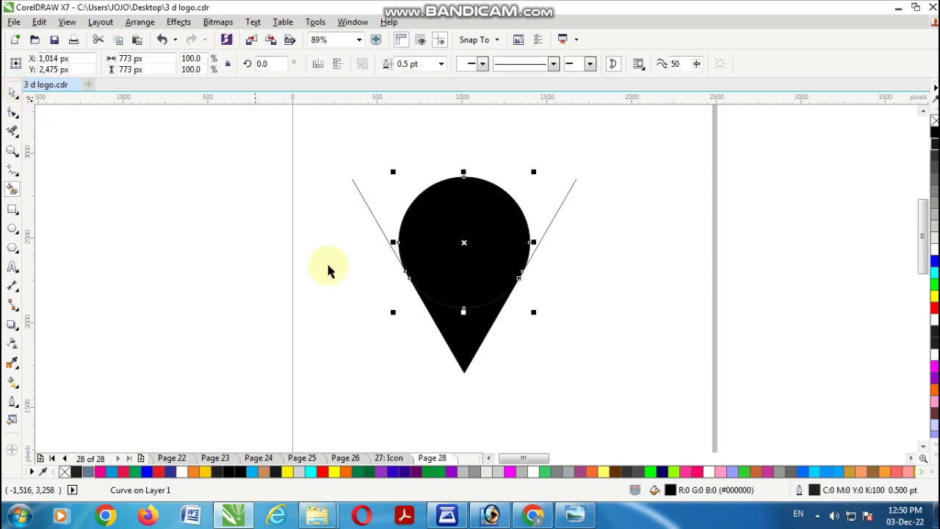
shift+click(471, 335)
drag(466, 252, 671, 259)
key(ctrl+z)
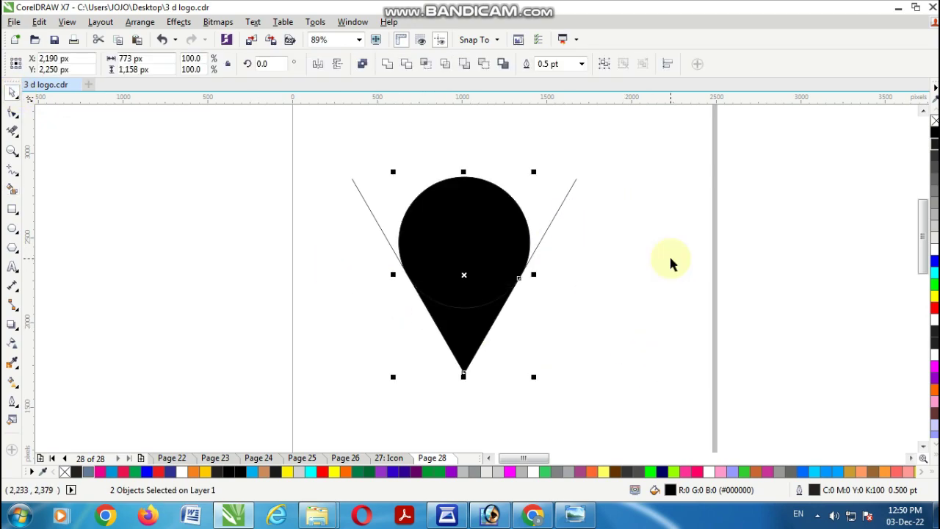
click(388, 63)
- Separate the drop shape from the original circle and V lines, delete those outlines, and bring the drop back towards the page centre
drag(486, 246, 715, 258)
drag(319, 155, 592, 397)
key(Delete)
click(683, 263)
drag(683, 263, 513, 254)
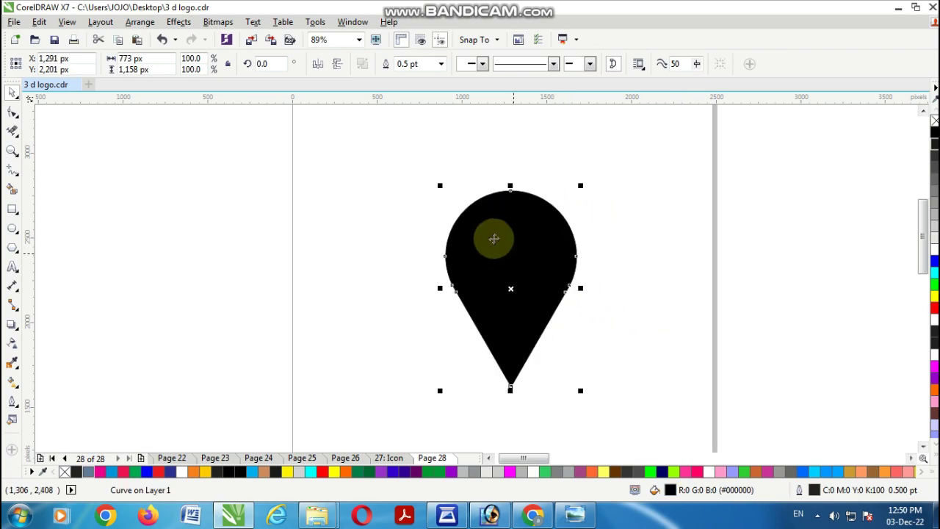
- Scale the drop shape proportionally to about 609 by 912 px and rotate it by 90°
drag(440, 186, 470, 228)
drag(521, 310, 526, 279)
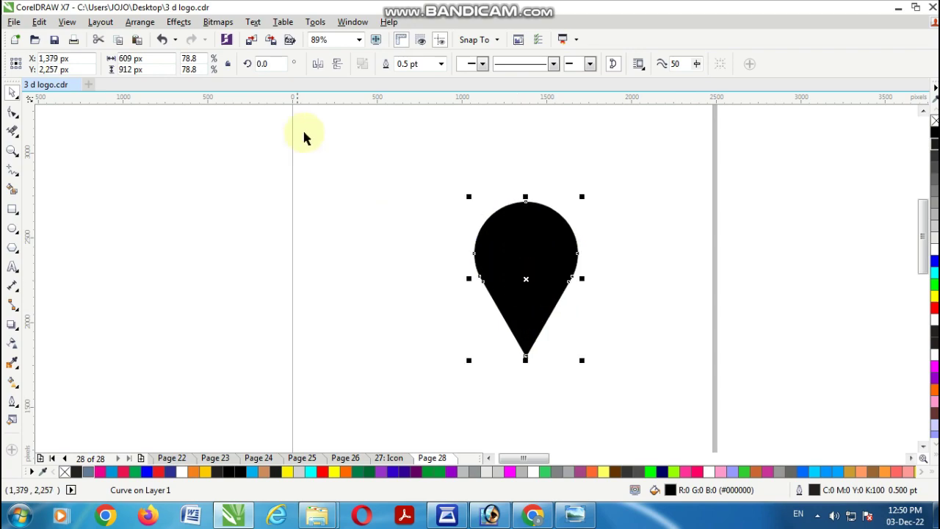
double_click(261, 65)
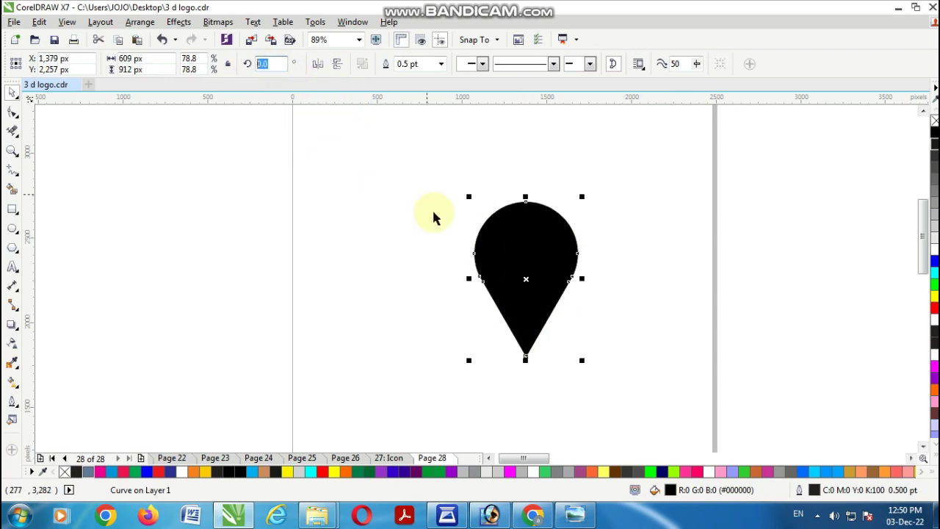
key(Return)
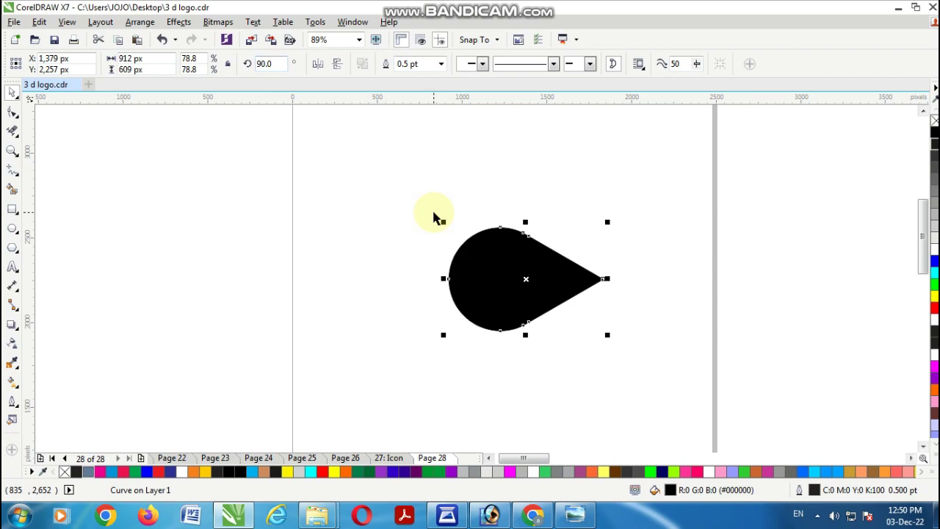
- Set the drop's rotation centre on its round end's outer edge and rotate copies in 90° steps to make four petals
drag(500, 275, 567, 265)
click(590, 268)
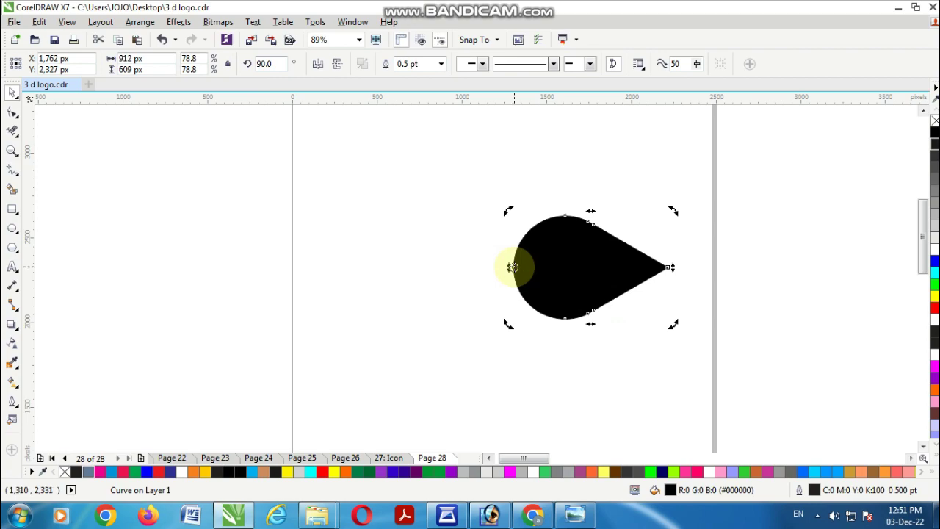
drag(674, 211, 488, 172)
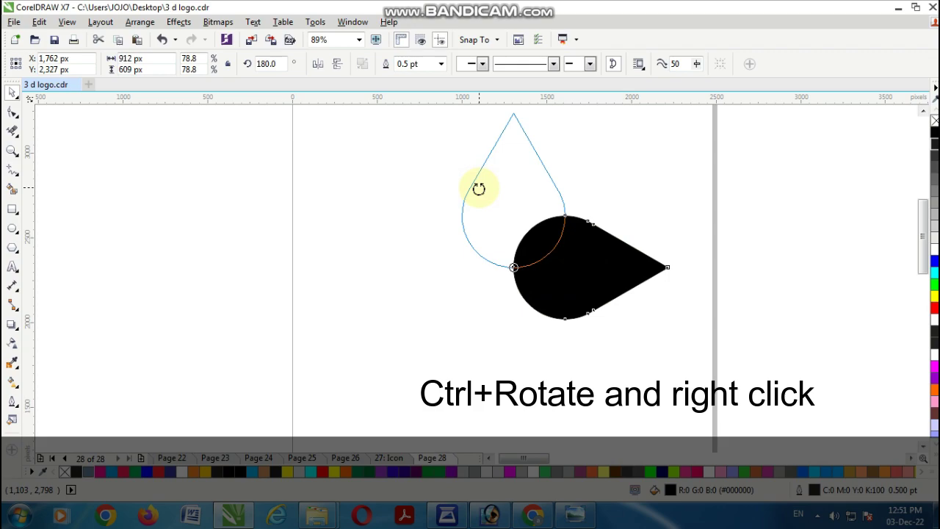
drag(479, 189, 479, 188)
right_click(479, 189)
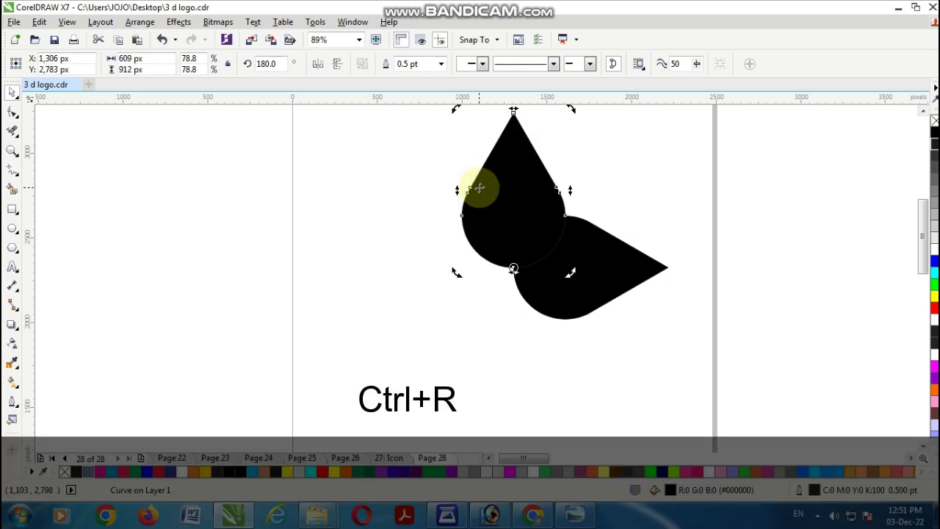
key(ctrl+r)
key(ctrl+r)
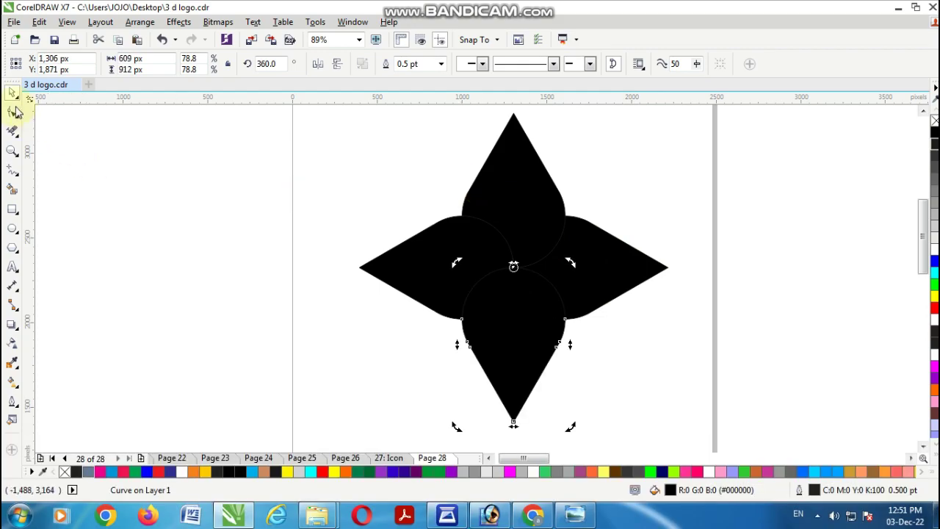
- Select all four black petals and remove their fill, leaving only the outlines
click(657, 164)
drag(340, 110, 695, 425)
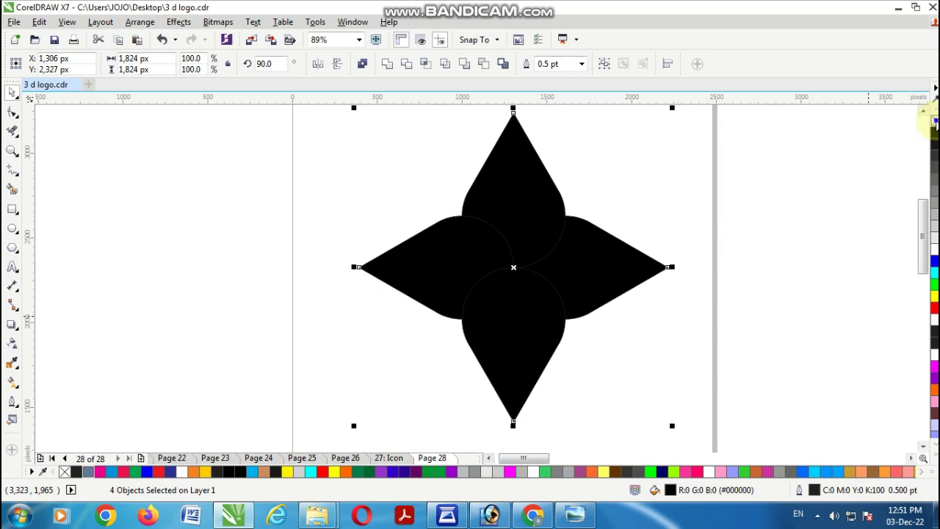
right_click(935, 122)
right_click(935, 133)
click(934, 120)
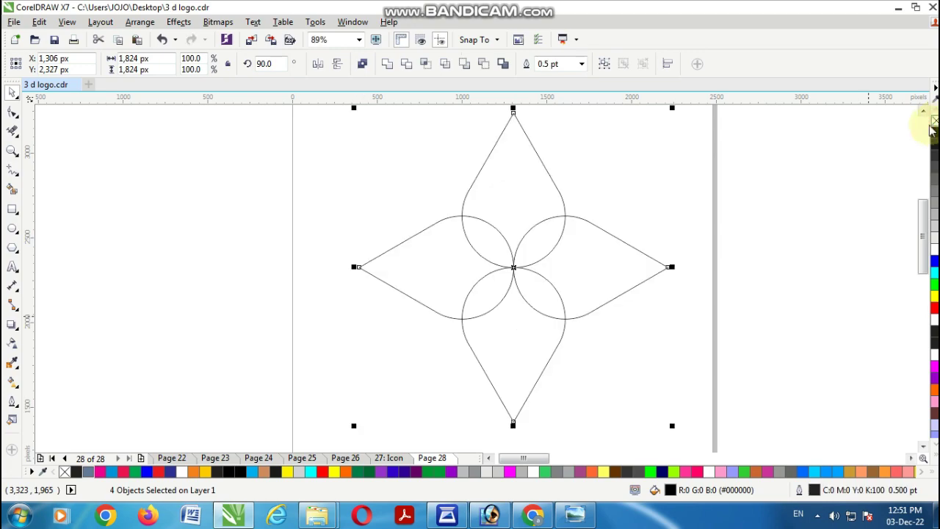
click(795, 300)
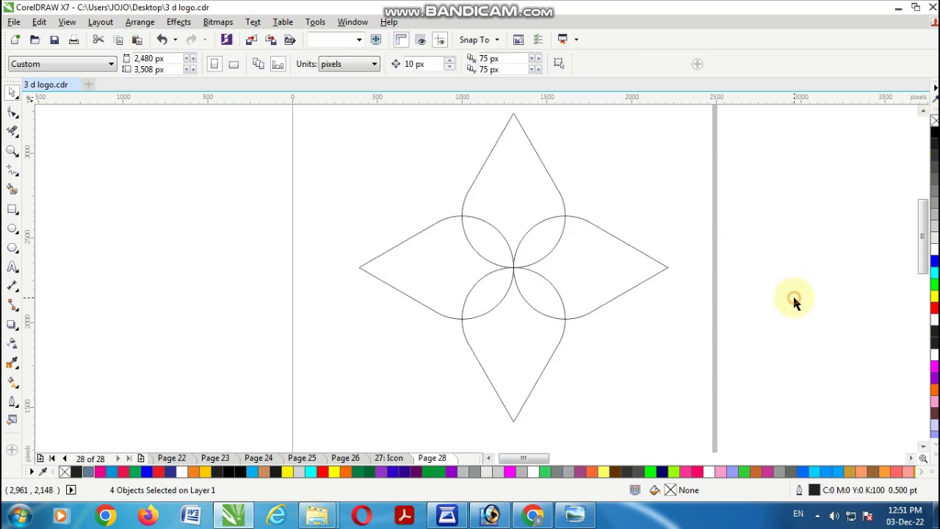
- Draw a circle of about 211 px, centre it on the point where the petals meet, and remove its fill
click(12, 229)
drag(319, 178, 347, 214)
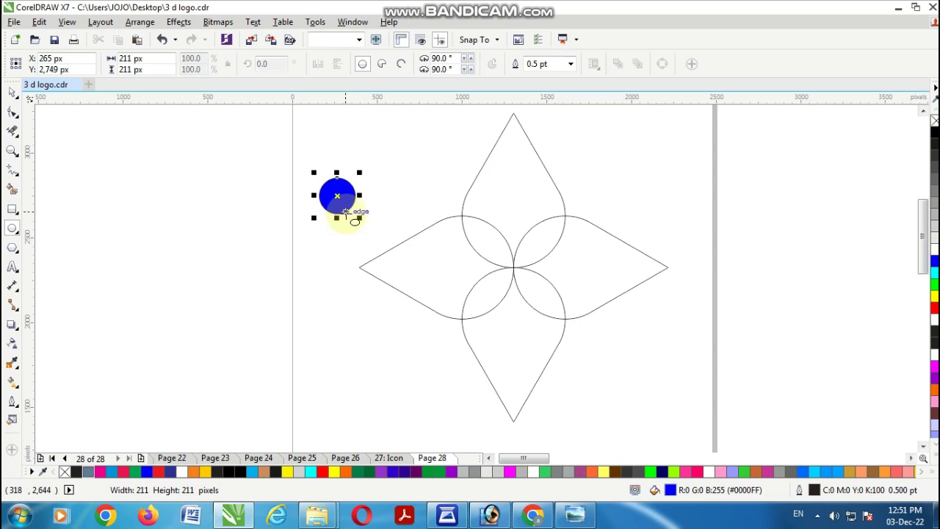
click(12, 94)
drag(335, 195, 513, 266)
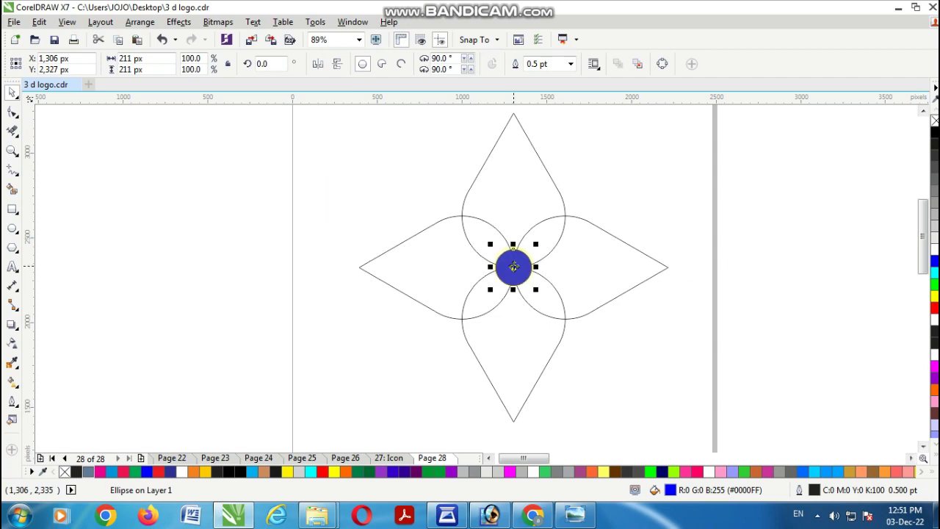
click(934, 120)
click(783, 254)
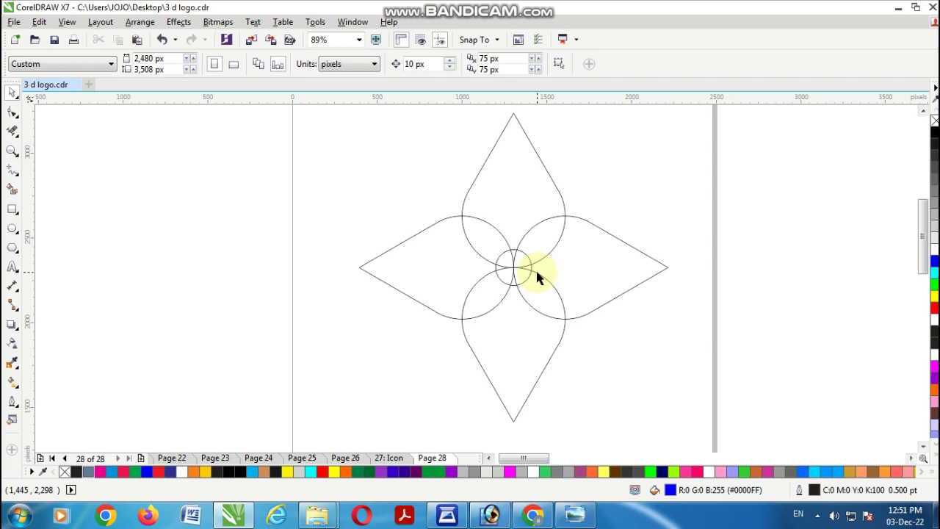
- Draw a horizontal line about 1,901 px long through the centre, from the left petal's tip to just past the right petal's tip
click(12, 169)
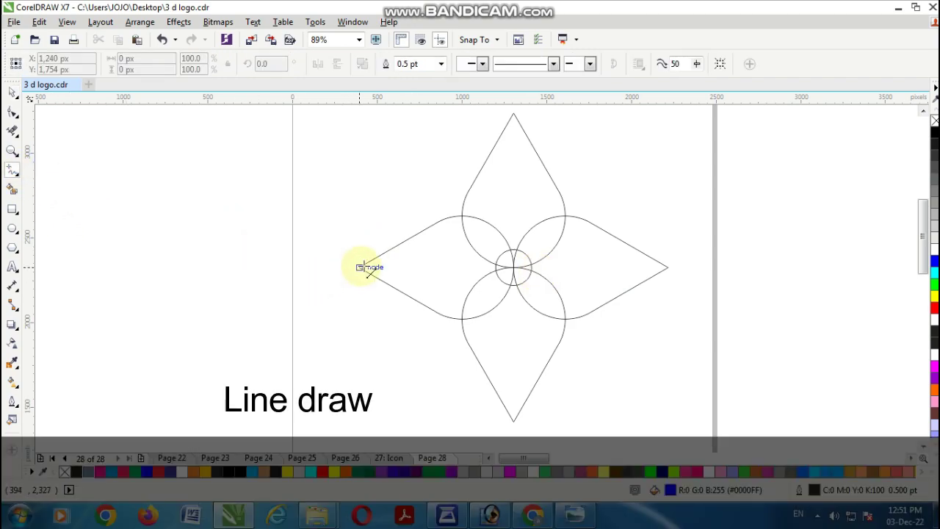
click(364, 267)
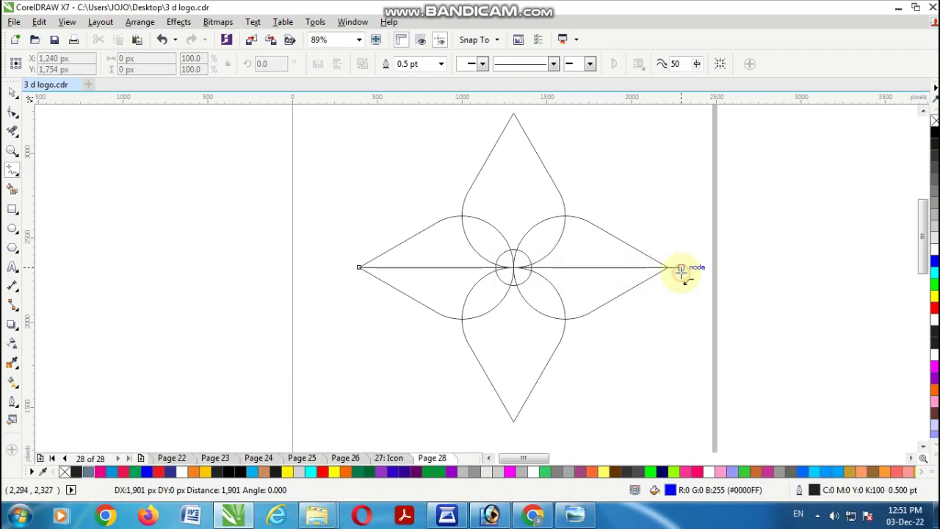
click(683, 270)
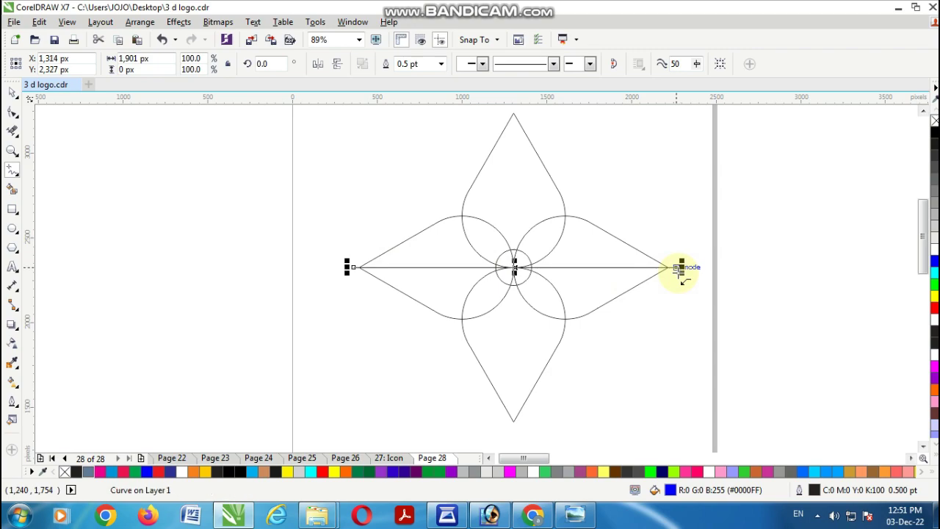
click(667, 271)
click(14, 94)
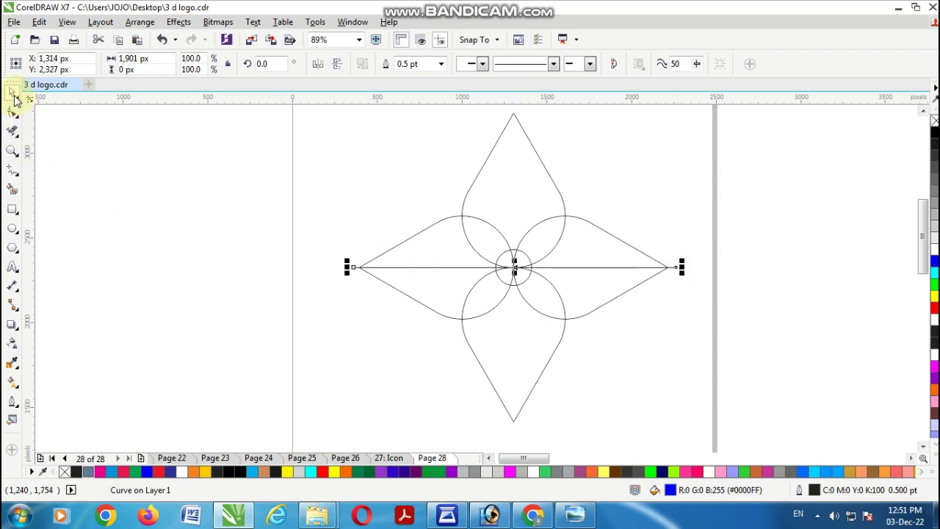
- Duplicate the horizontal line in place and rotate the copy to 270° as a vertical line through the centre
right_click(557, 268)
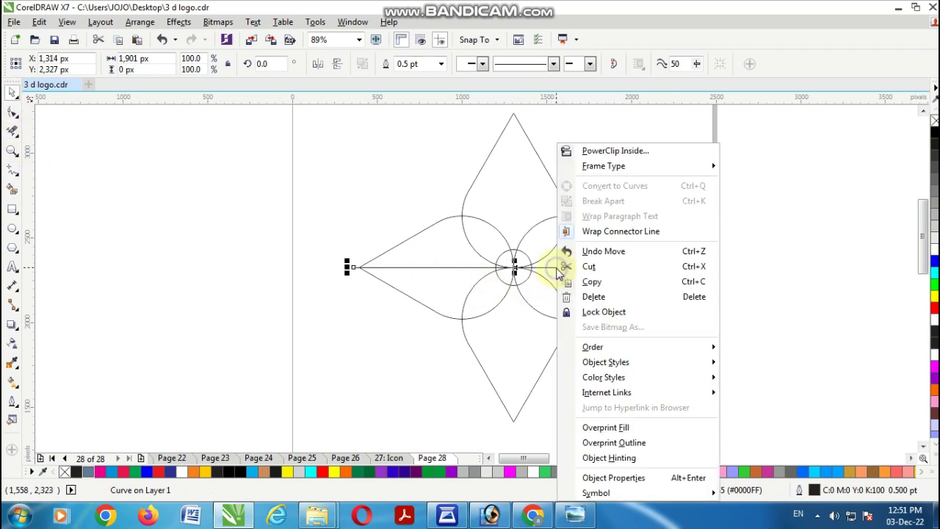
click(588, 283)
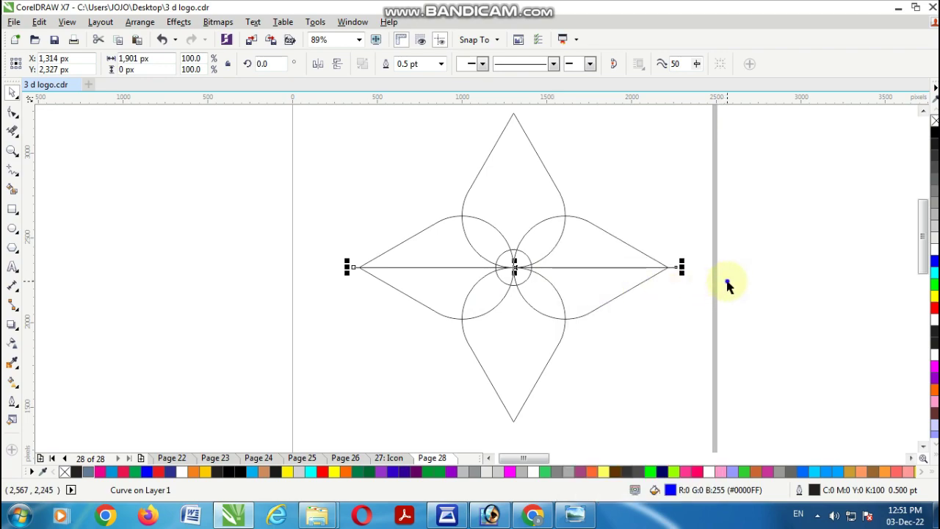
right_click(727, 281)
click(764, 369)
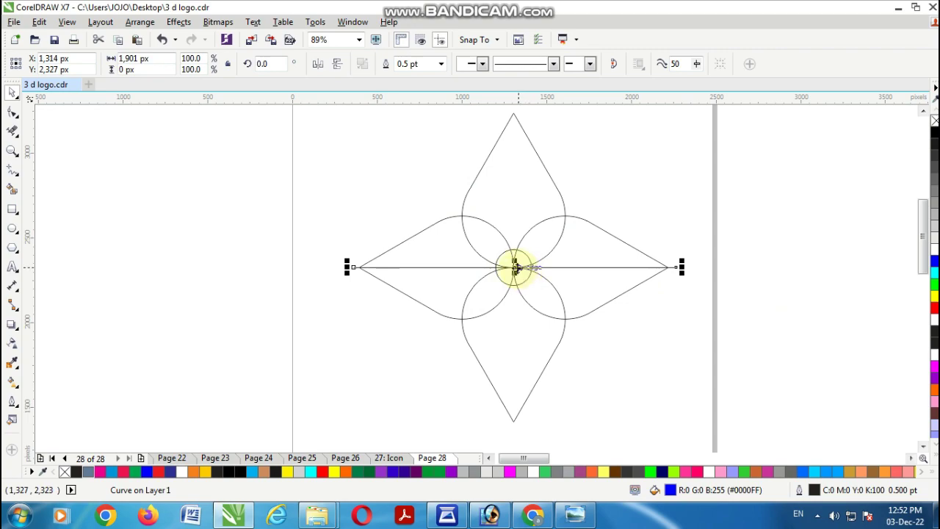
drag(683, 268, 520, 389)
click(923, 112)
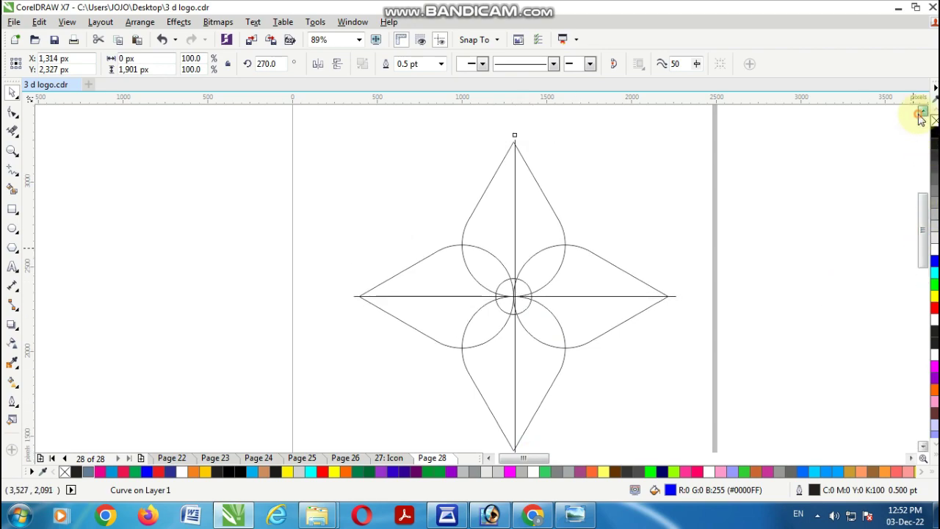
- Move the vertical line into alignment with the upper petal's tip, centred at about X 1,306 and Y 2,318 px
click(637, 216)
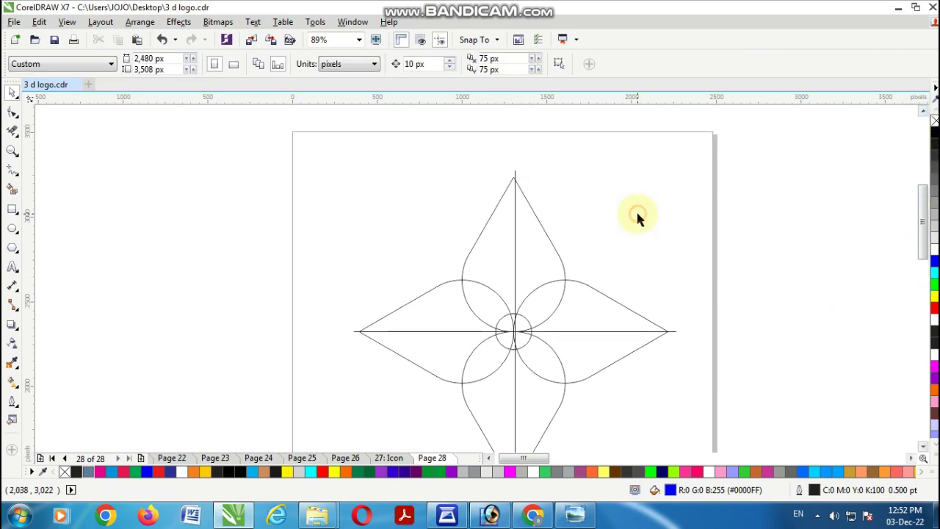
scroll(523, 176, up, 2)
click(504, 173)
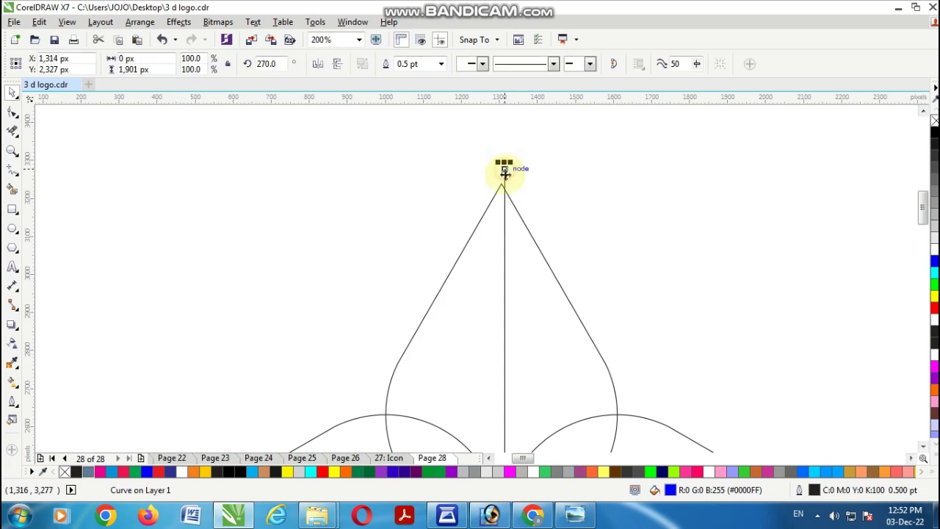
drag(505, 168, 501, 180)
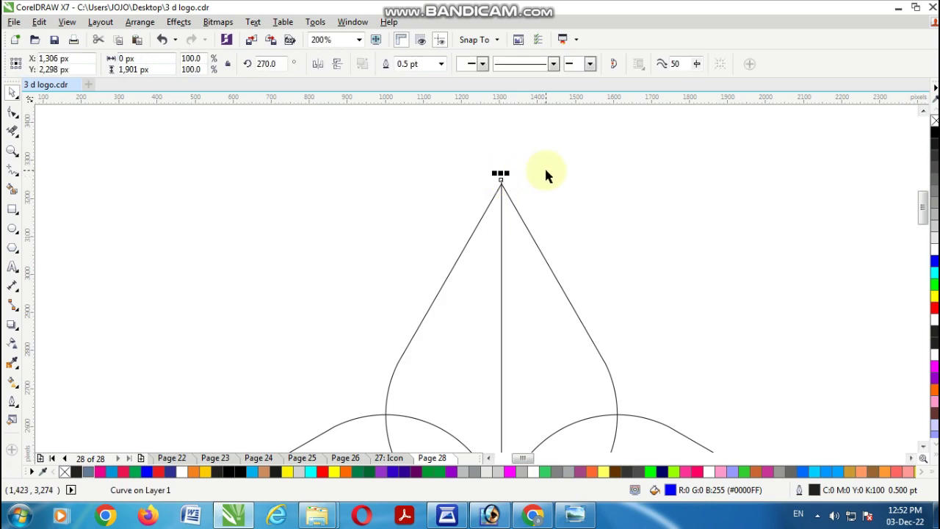
scroll(548, 197, down, 1)
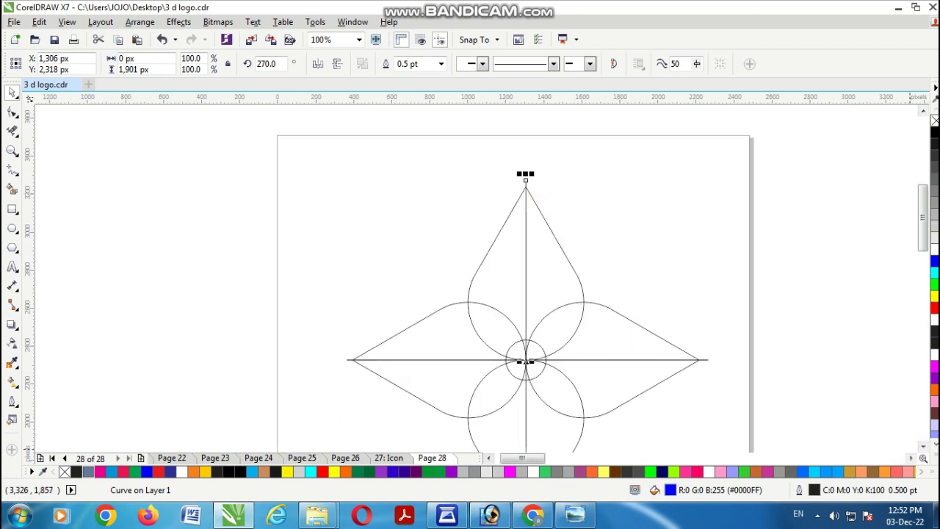
click(924, 447)
scroll(682, 343, down, 1)
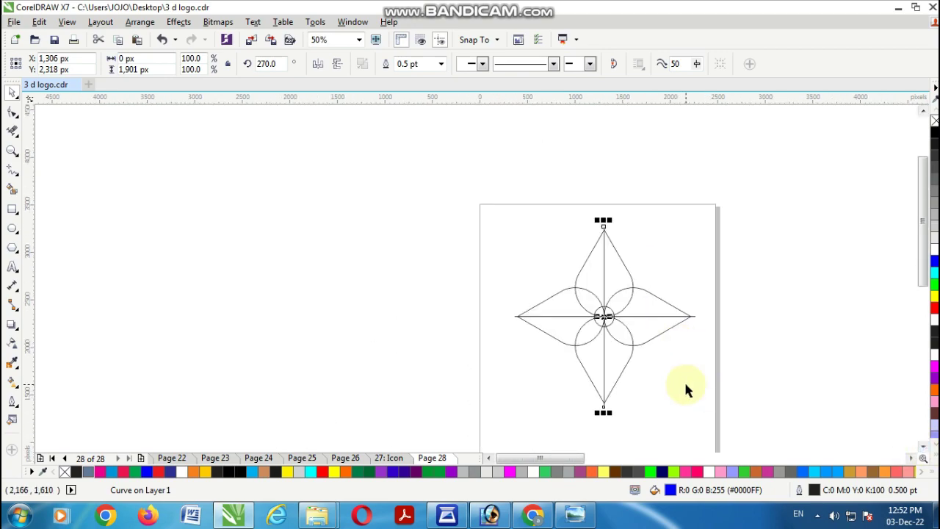
key(z)
drag(489, 189, 753, 435)
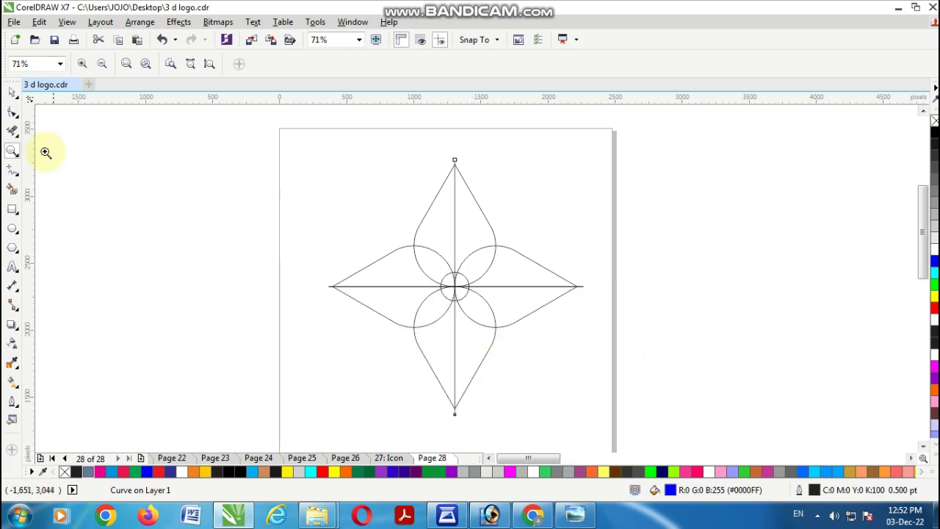
click(110, 152)
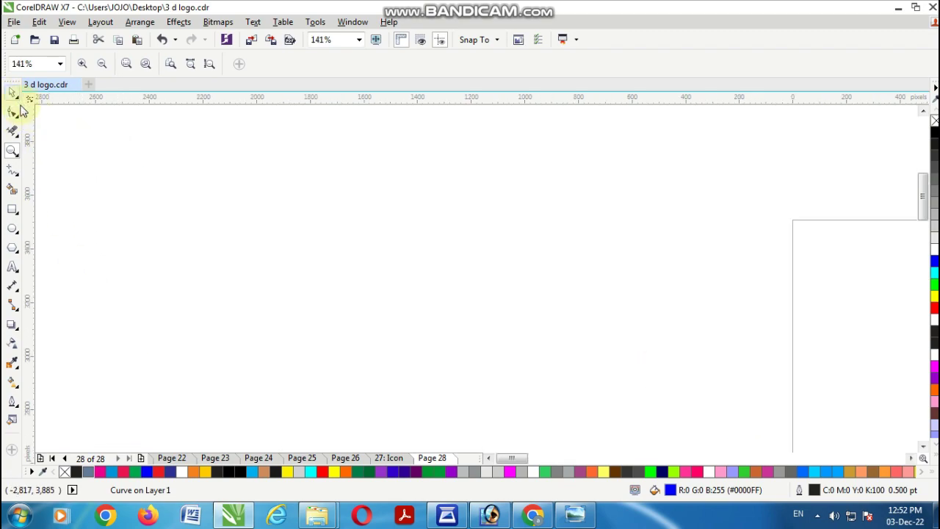
right_click(513, 313)
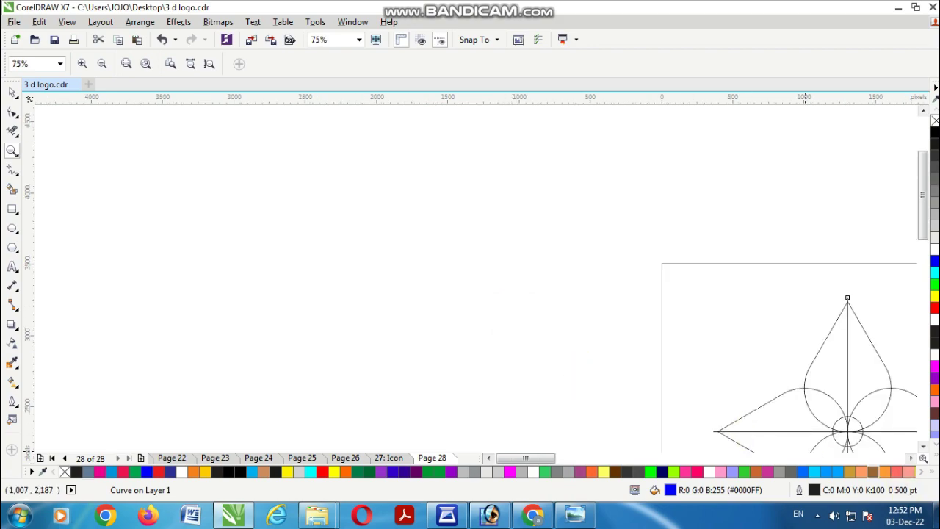
click(923, 446)
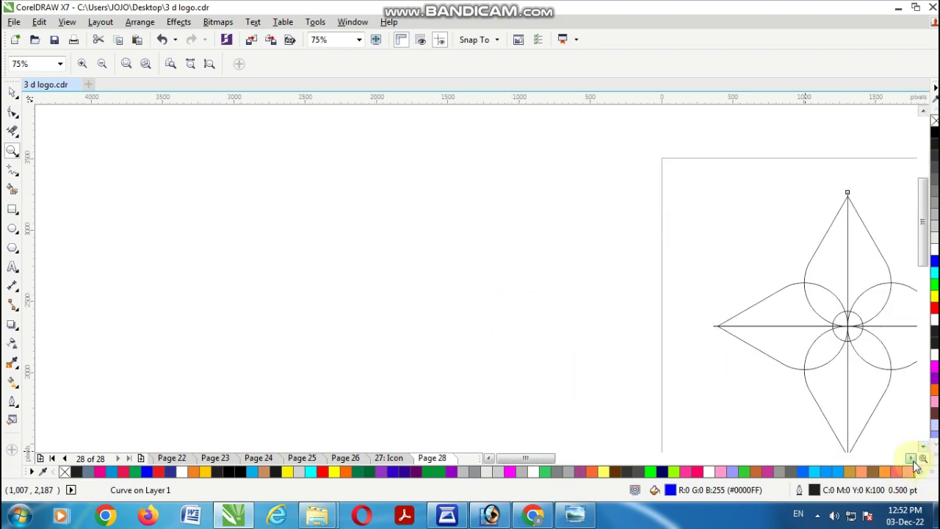
click(911, 457)
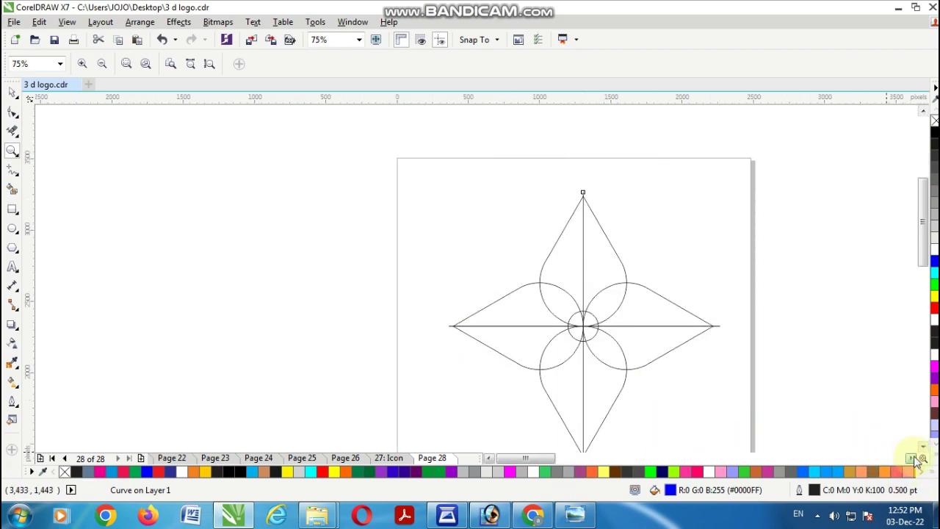
click(924, 447)
mouse_move(433, 119)
mouse_down()
mouse_move(458, 191)
mouse_move(764, 444)
mouse_up()
click(21, 154)
click(12, 95)
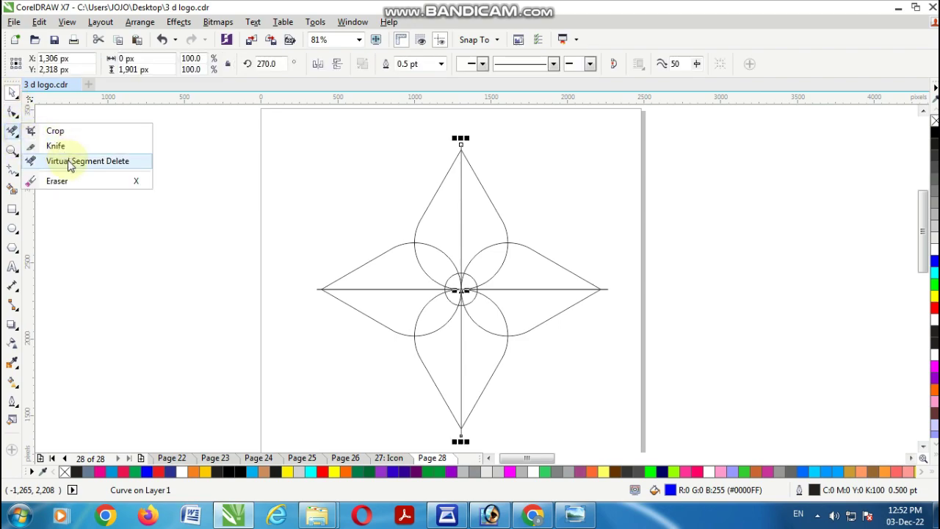
- Delete all line and petal segments inside the central circle with Virtual Segment Delete
click(69, 161)
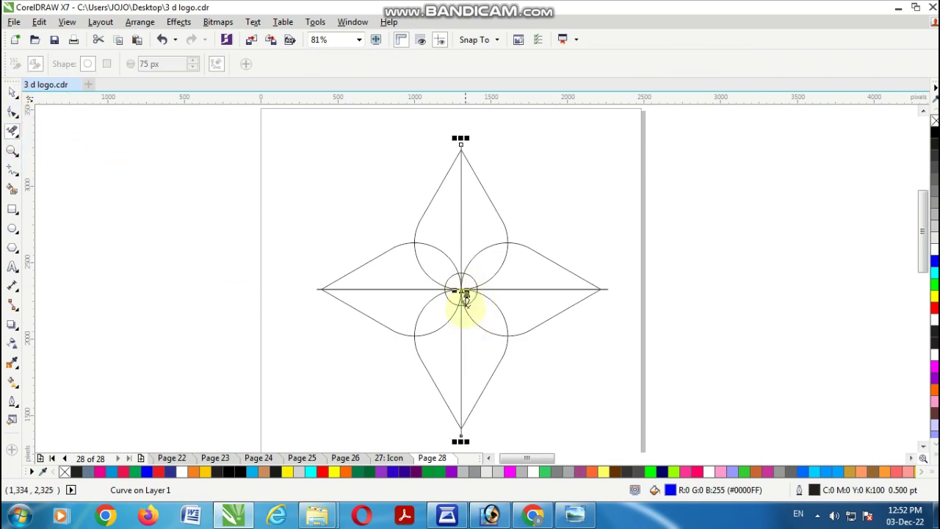
scroll(465, 305, up, 3)
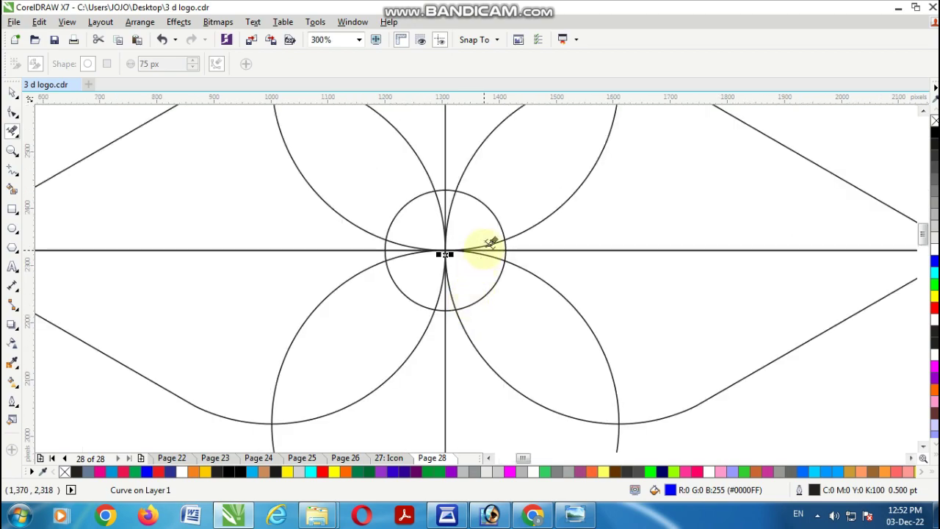
click(491, 250)
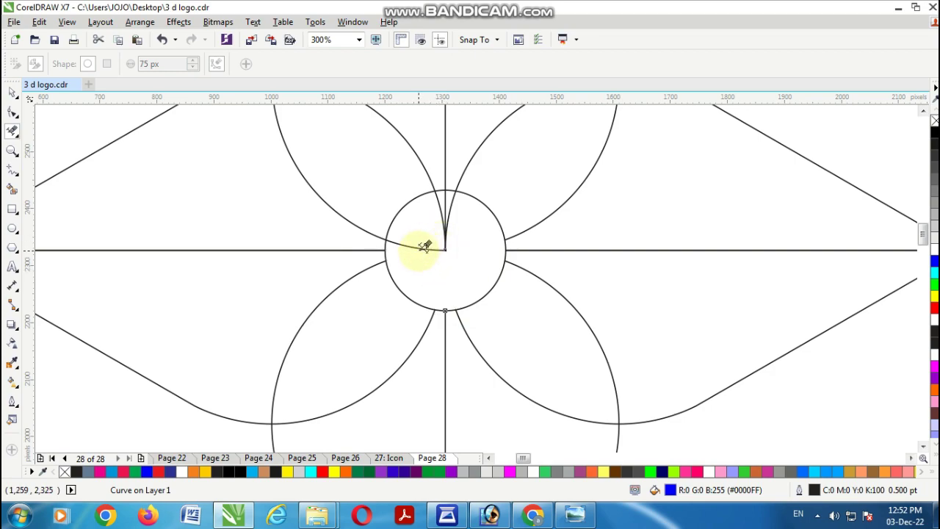
click(424, 249)
click(445, 221)
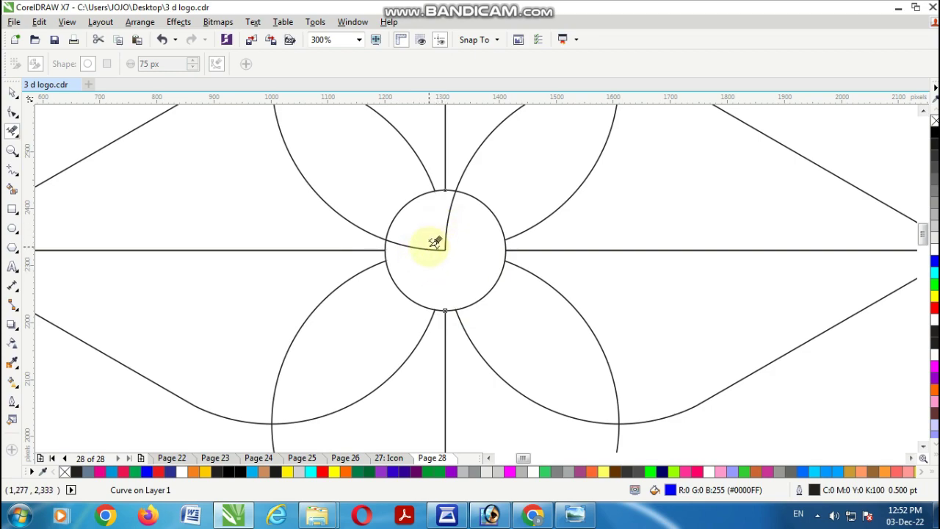
click(426, 248)
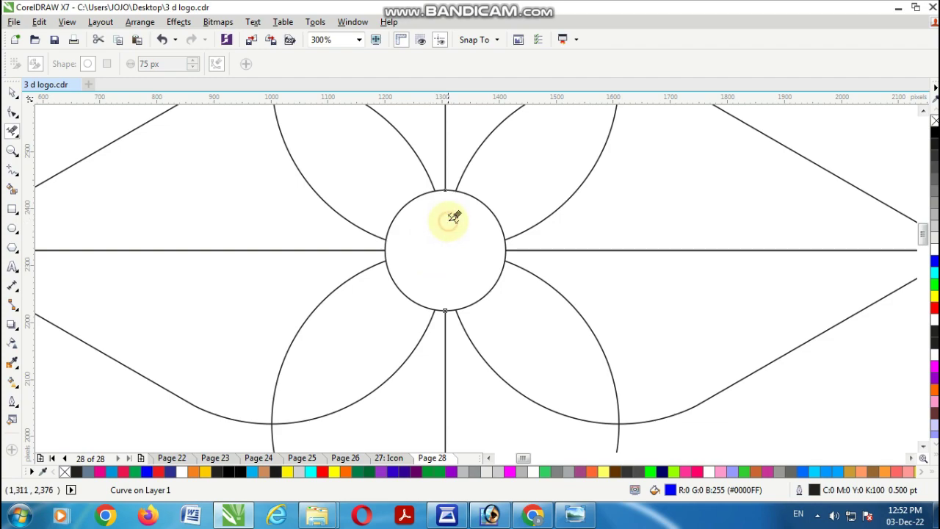
click(451, 218)
scroll(451, 217, down, 3)
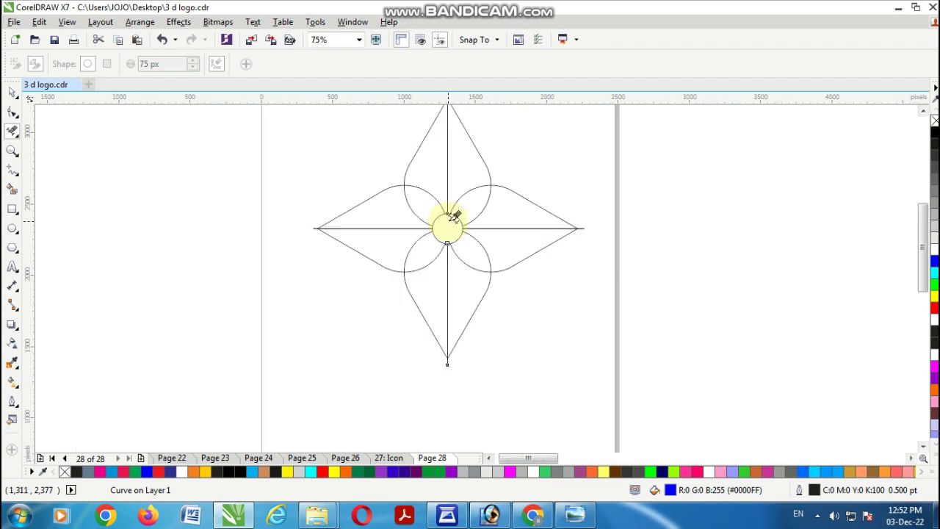
- Delete one of the two overlapping arcs between each pair of neighbouring petals to form a pinwheel around the circle
click(923, 111)
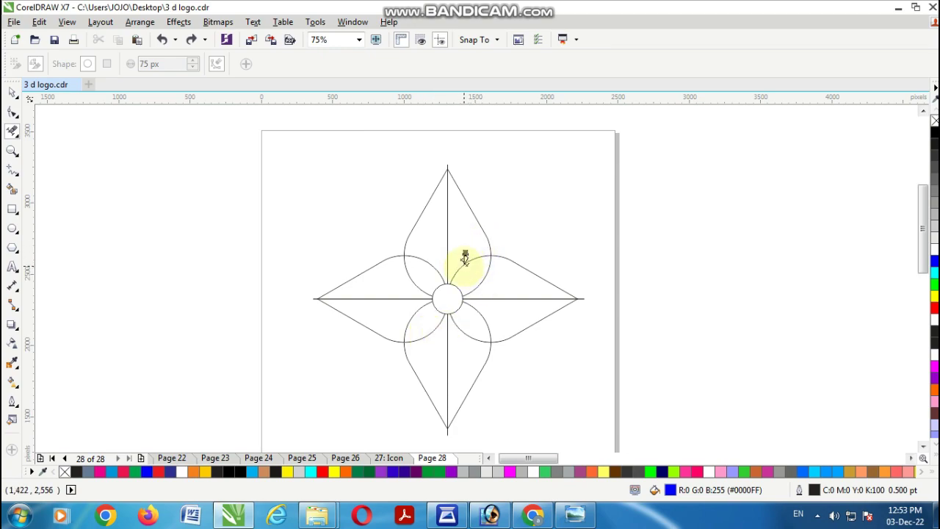
click(482, 310)
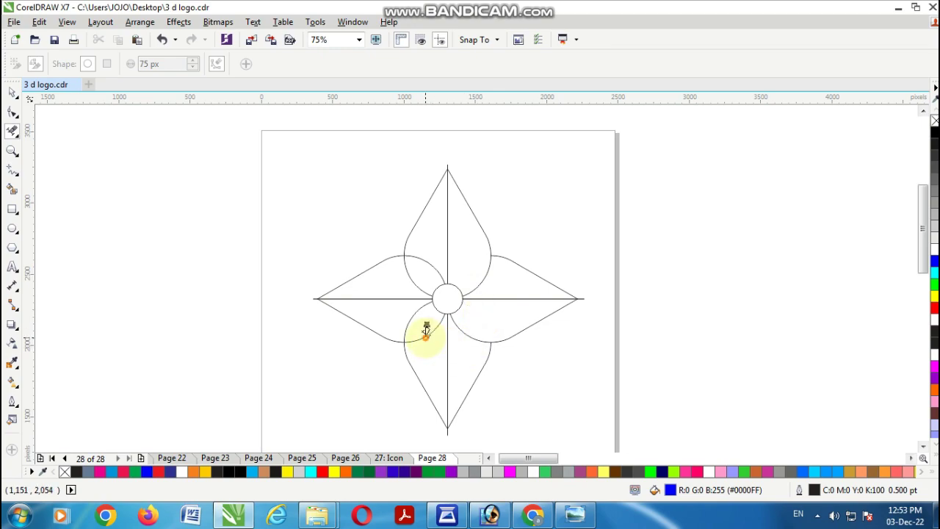
key(space)
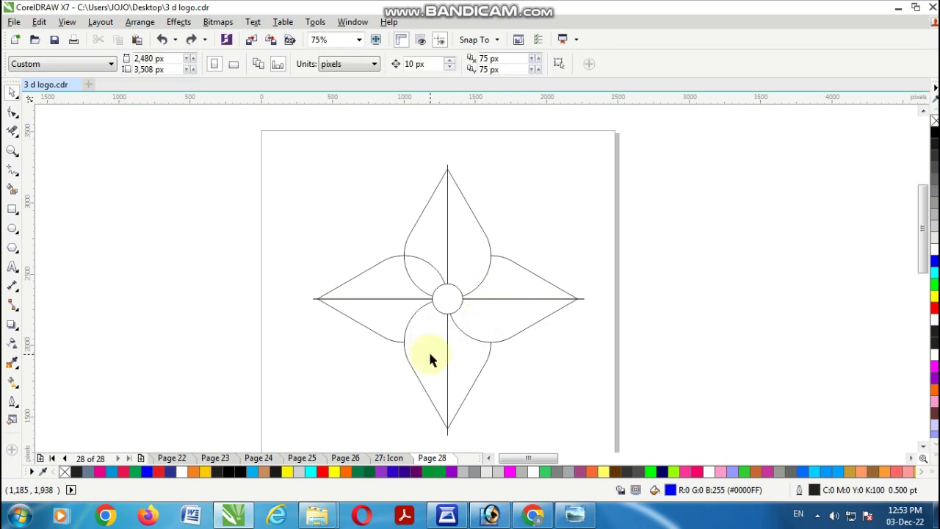
key(space)
click(412, 272)
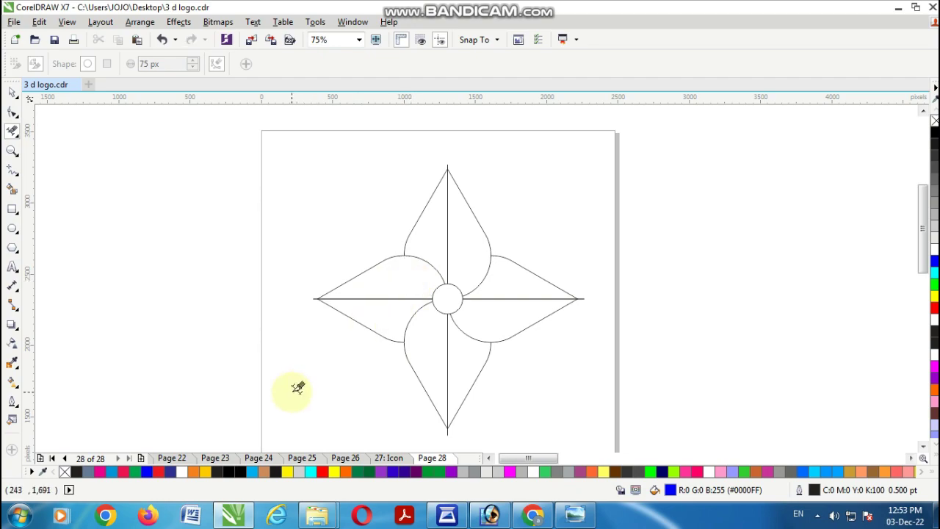
- Fill all eight petal halves of the pinwheel with black using Smart Fill, leaving the central circle unfilled
click(13, 95)
click(13, 189)
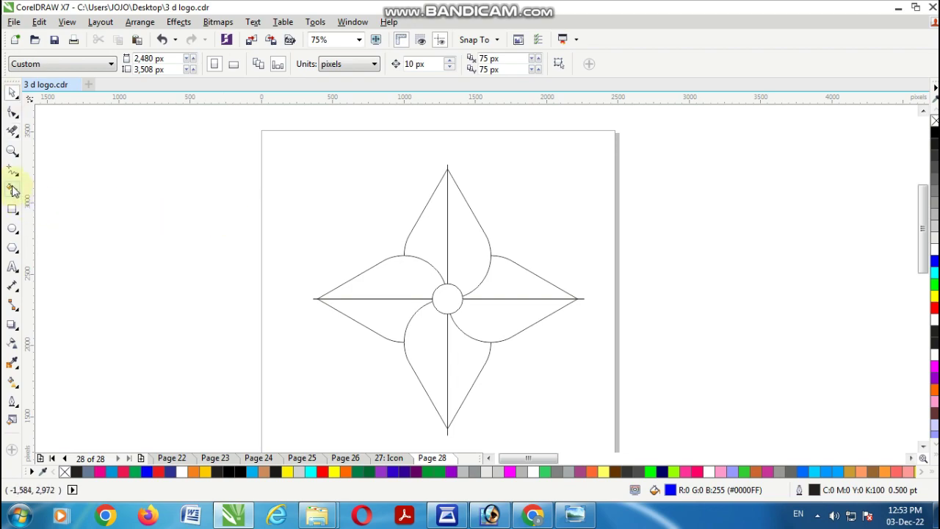
click(427, 235)
click(466, 248)
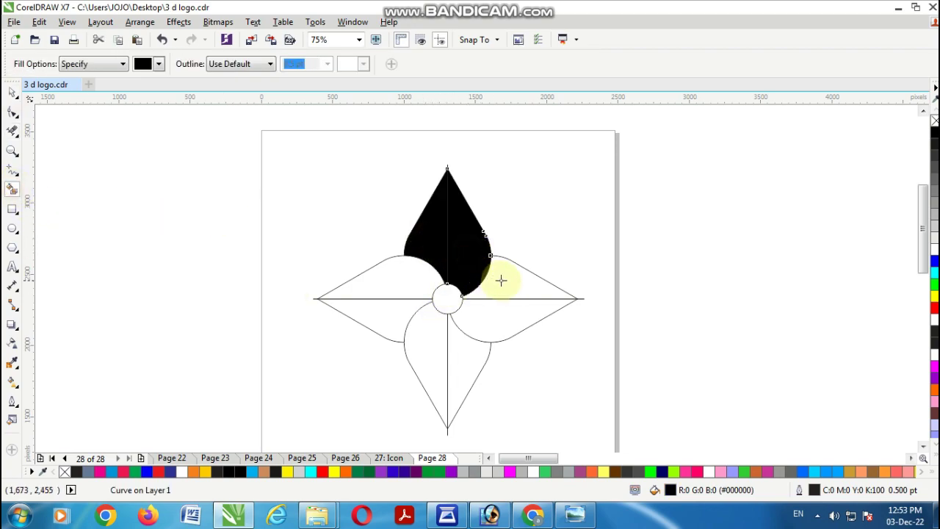
click(504, 277)
click(504, 317)
click(465, 356)
click(430, 348)
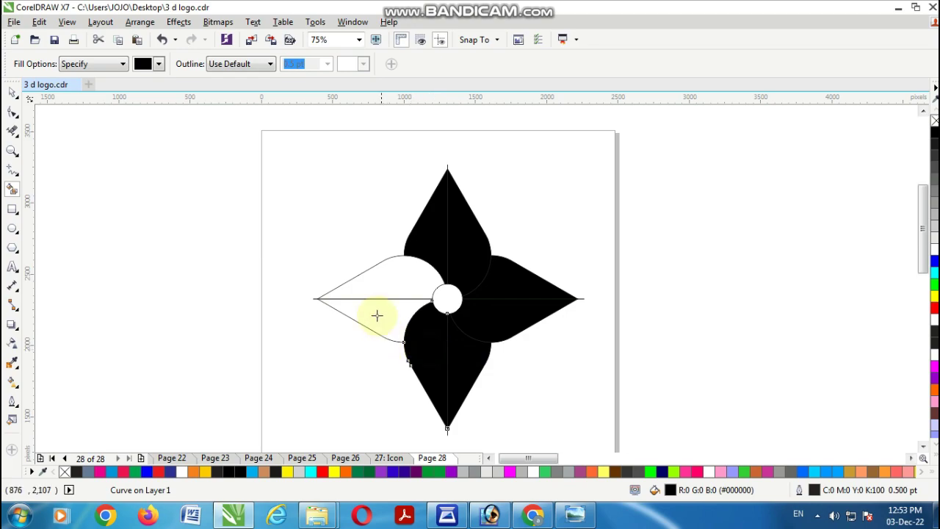
click(378, 315)
click(388, 282)
click(12, 92)
click(310, 269)
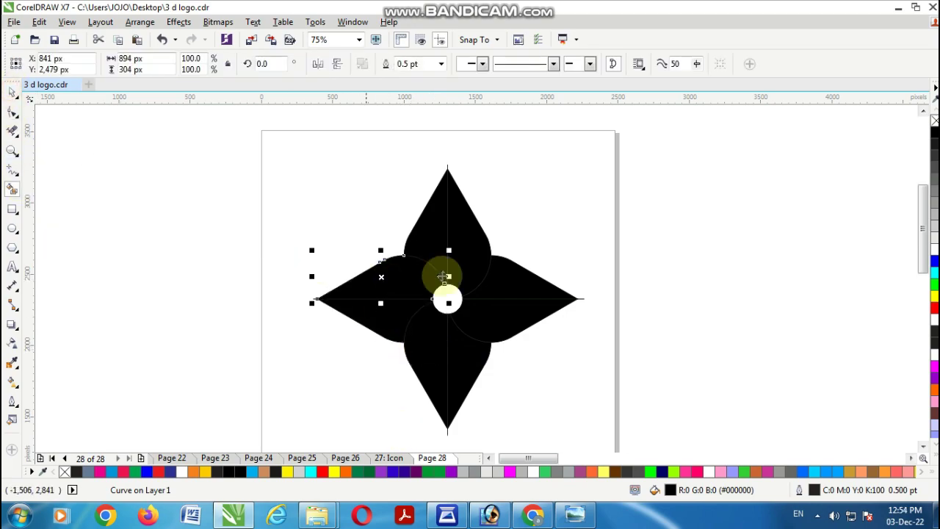
click(583, 218)
- Select all eight black petal halves together and move them off the line drawing, to the right of the page
click(387, 310)
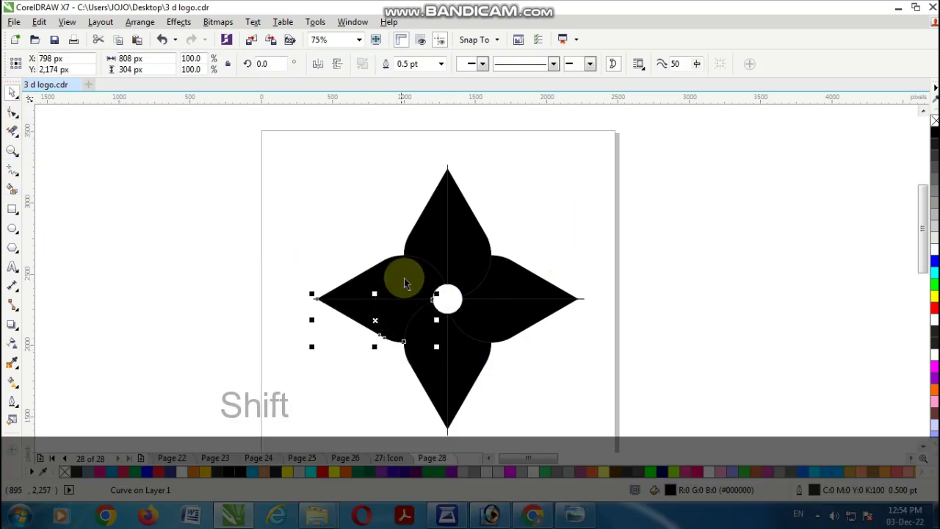
shift+click(420, 252)
shift+click(485, 264)
shift+click(522, 290)
shift+click(510, 326)
shift+click(477, 376)
shift+click(436, 384)
drag(477, 264, 747, 266)
- Delete the original outline drawing of petals, centre lines and circle left on the page
drag(287, 143, 597, 439)
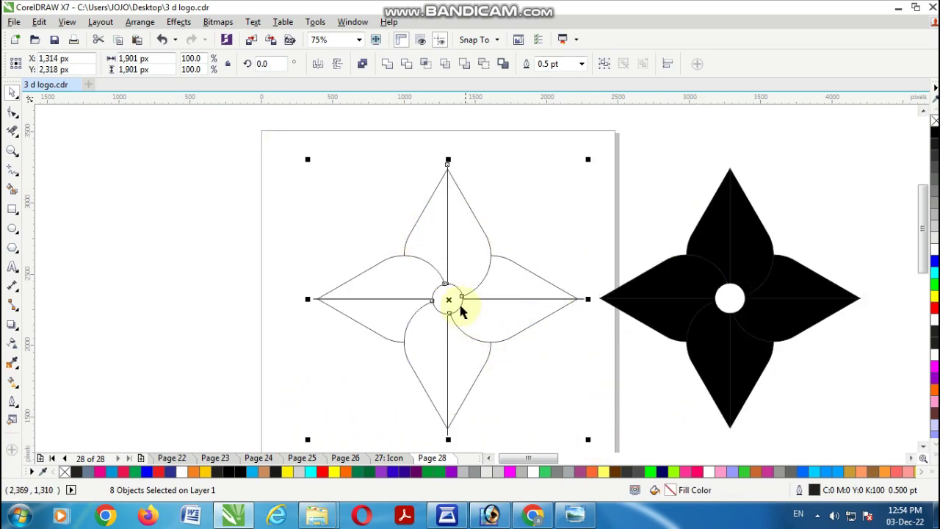
right_click(450, 300)
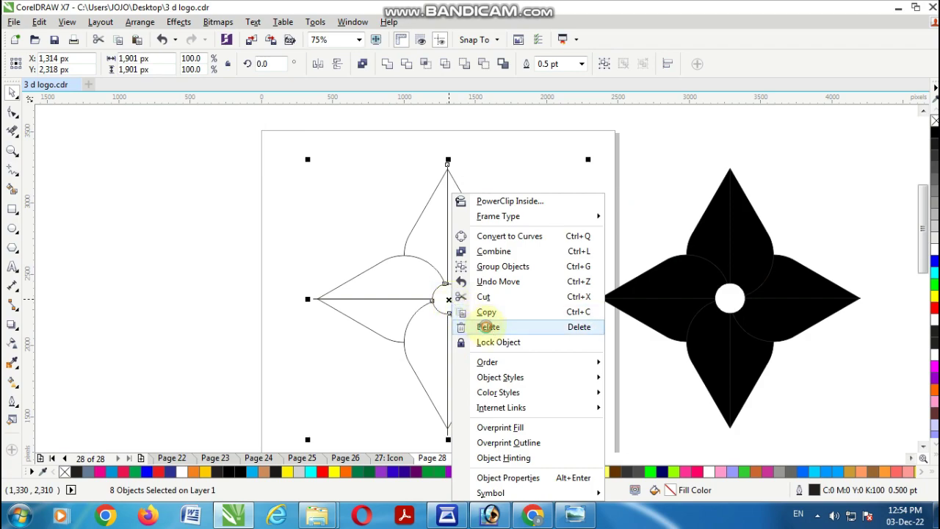
click(493, 326)
- Move the eight black petal halves back onto the page, centred at about X 1,359 and Y 2,457 px
drag(572, 139, 875, 433)
drag(730, 298, 455, 280)
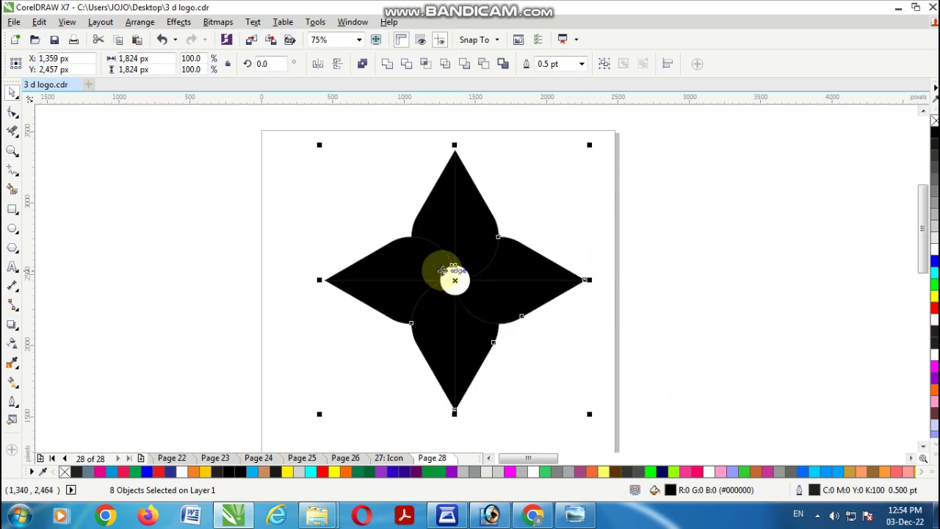
click(772, 289)
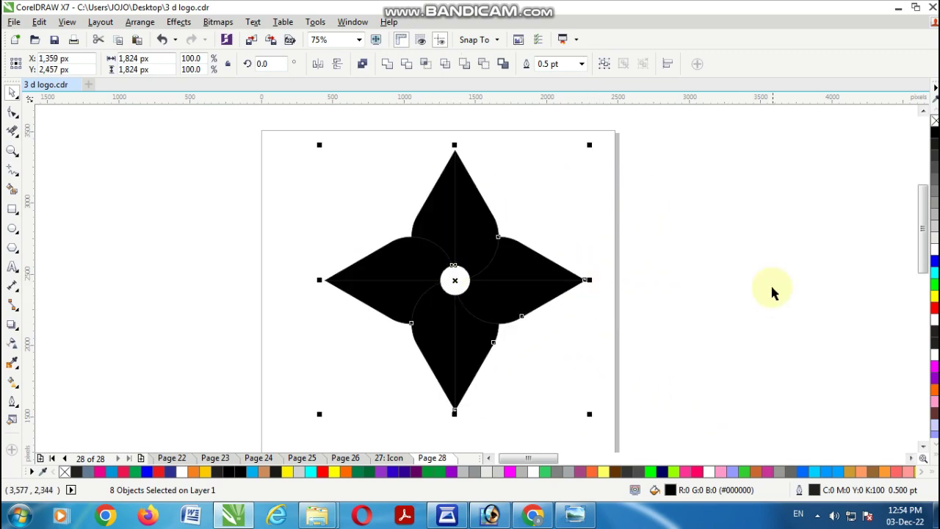
- Apply a linear fountain fill to the upper petal's left half, magenta at the tip and yellow at the centre
click(12, 384)
click(439, 216)
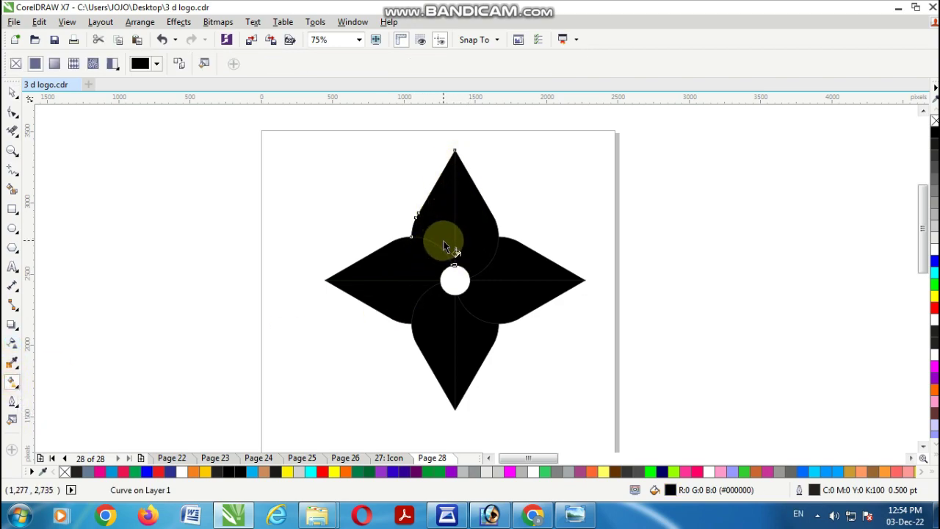
drag(444, 233, 452, 265)
click(454, 150)
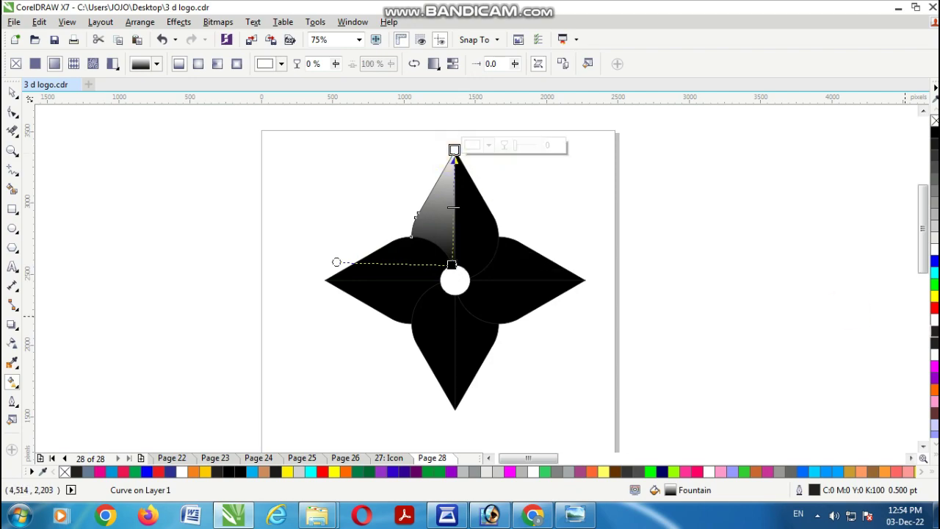
click(934, 365)
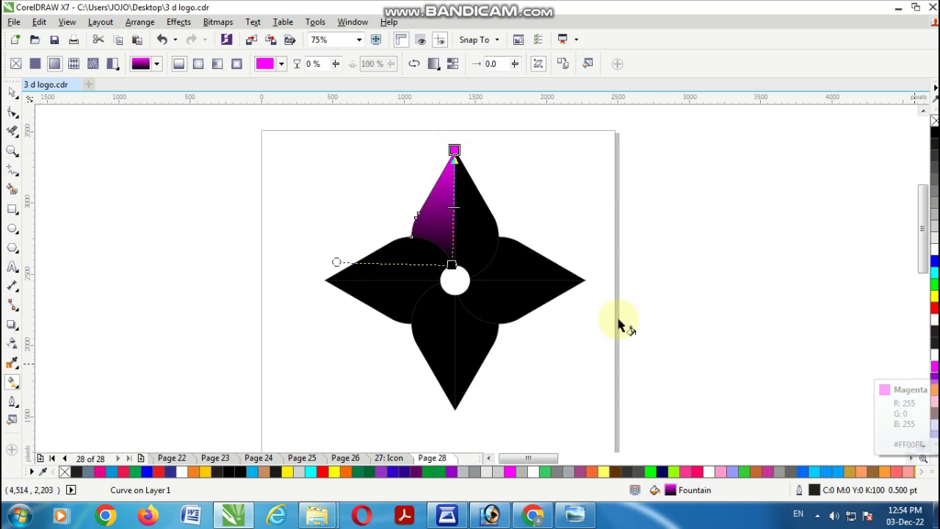
click(452, 265)
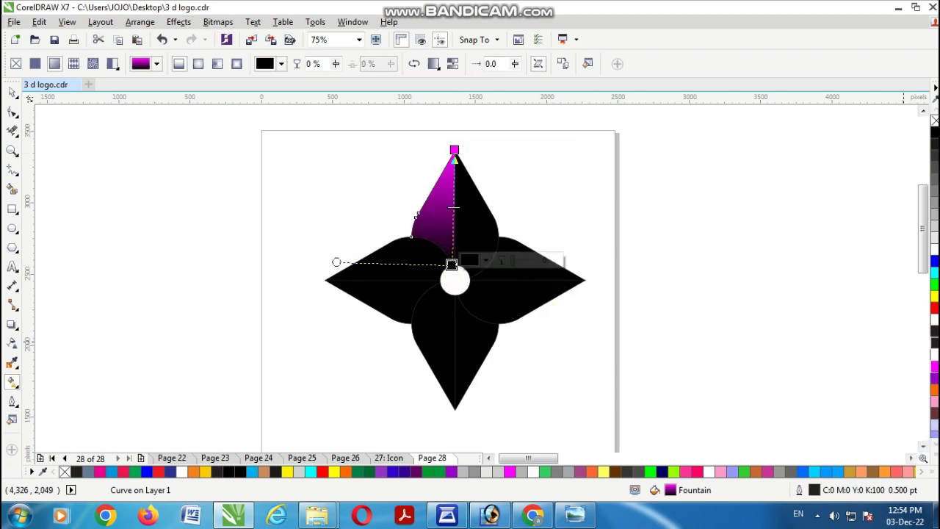
click(935, 298)
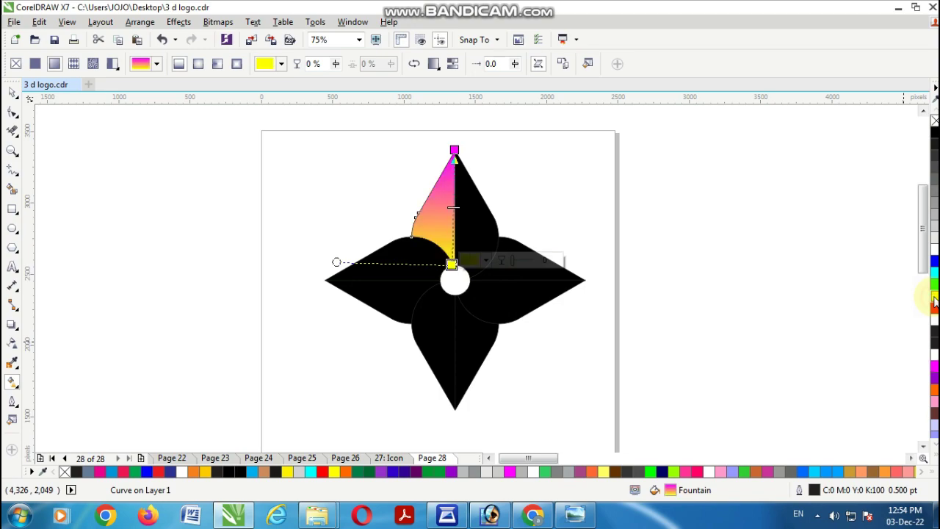
- Apply a linear fountain fill to the upper petal's right half, yellow at the tip and magenta at the centre
click(479, 207)
drag(460, 158, 465, 269)
click(460, 156)
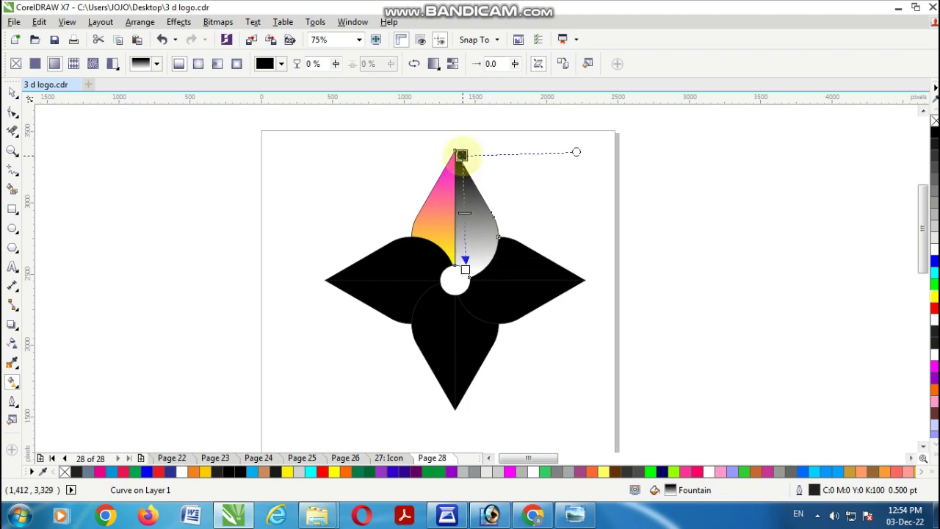
click(935, 295)
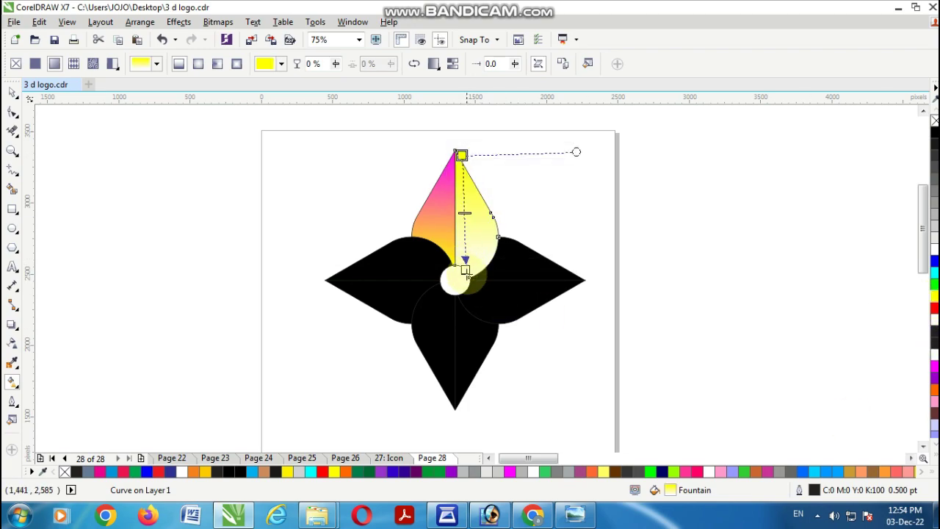
click(465, 270)
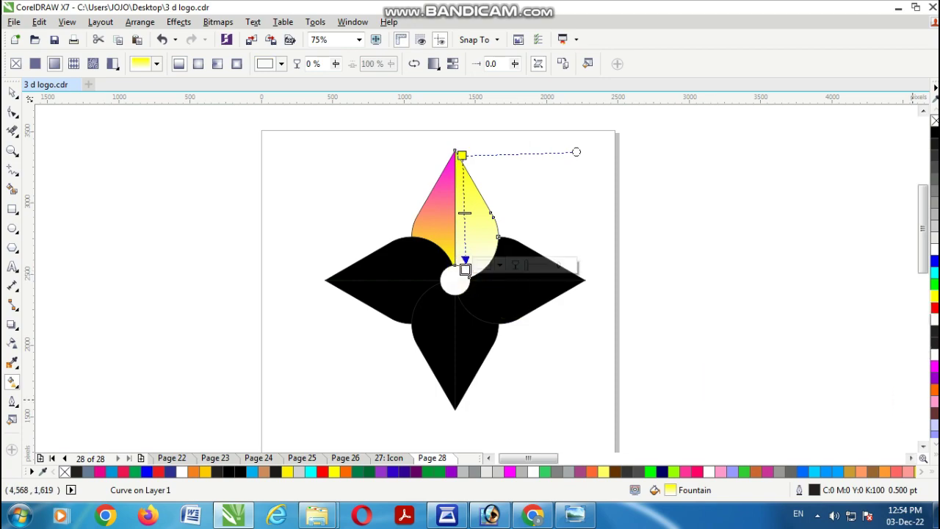
click(935, 365)
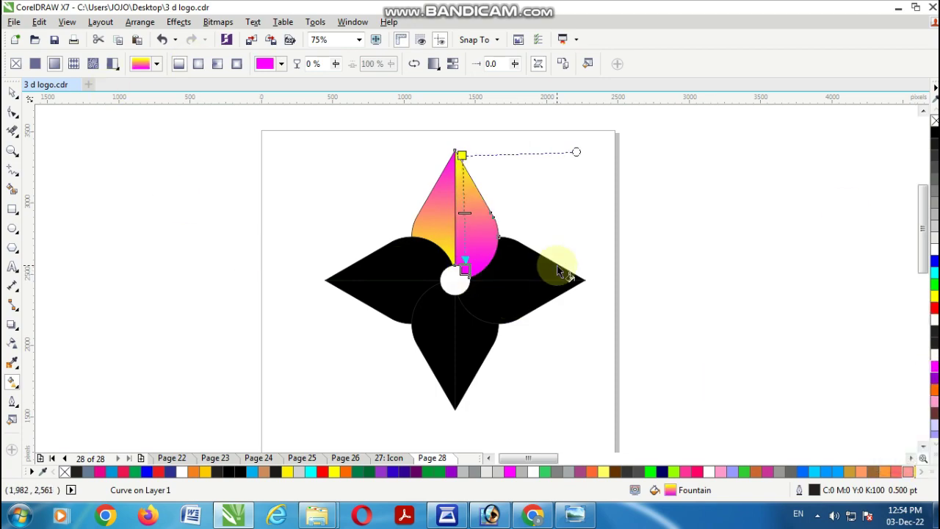
- Apply a linear fountain fill to the right petal's upper half, yellow at the centre and magenta at the tip
click(500, 269)
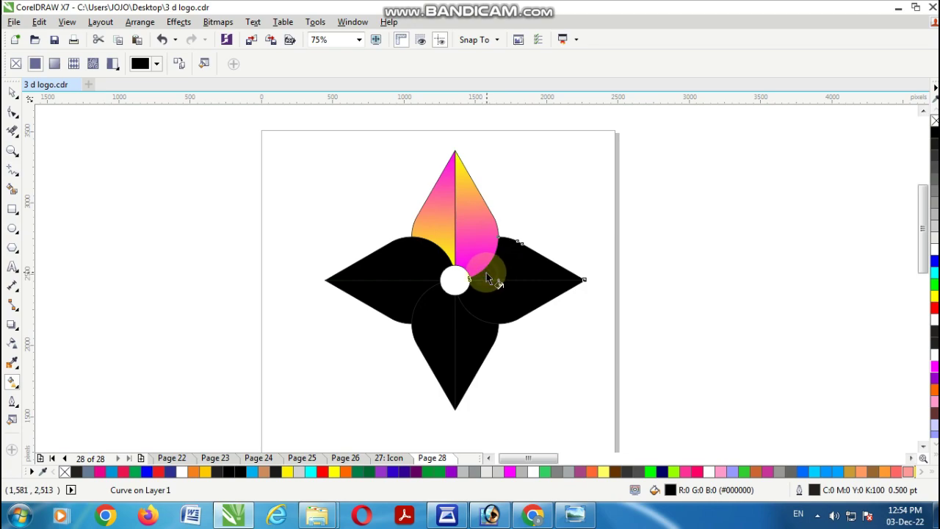
drag(479, 273, 584, 280)
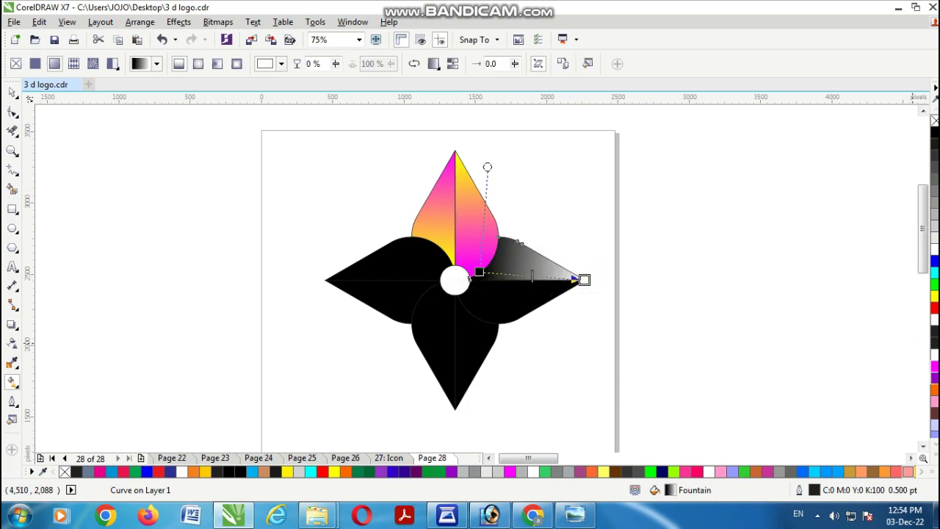
click(936, 369)
drag(479, 273, 472, 277)
click(935, 296)
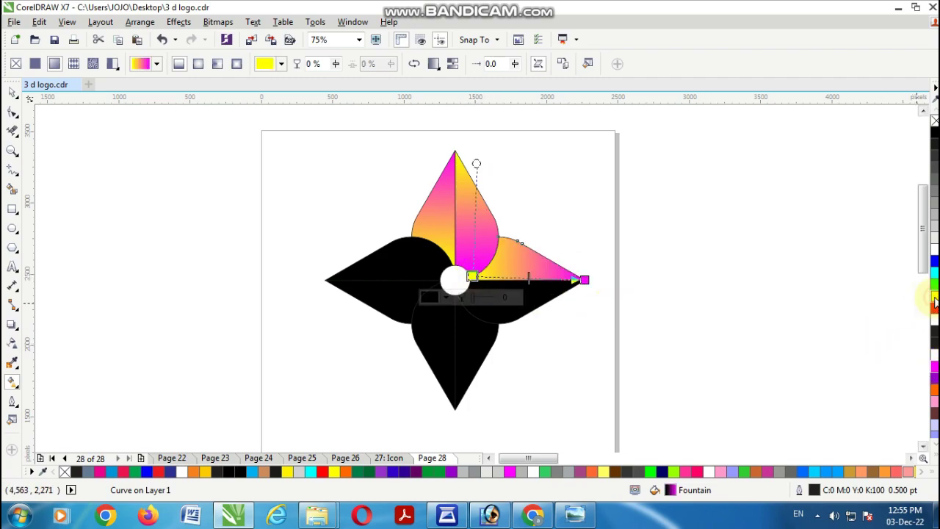
- Apply a black-to-white linear fountain fill to the right petal's lower half, running from near the tip to the central circle
click(569, 297)
drag(569, 288, 464, 290)
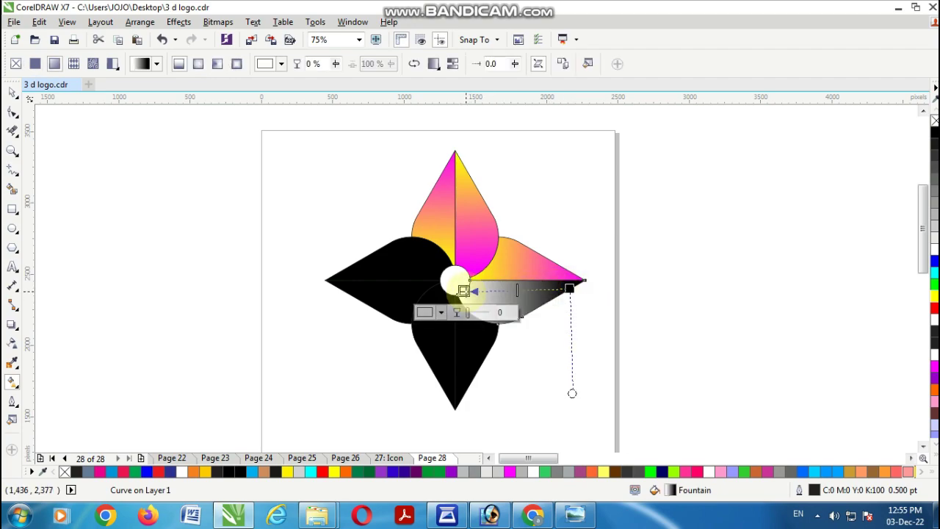
click(935, 296)
click(570, 288)
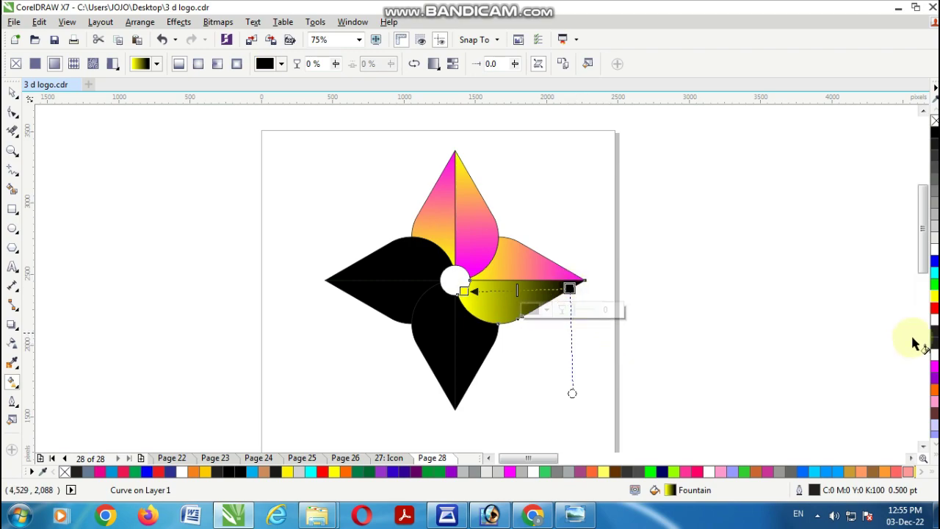
click(500, 306)
click(537, 300)
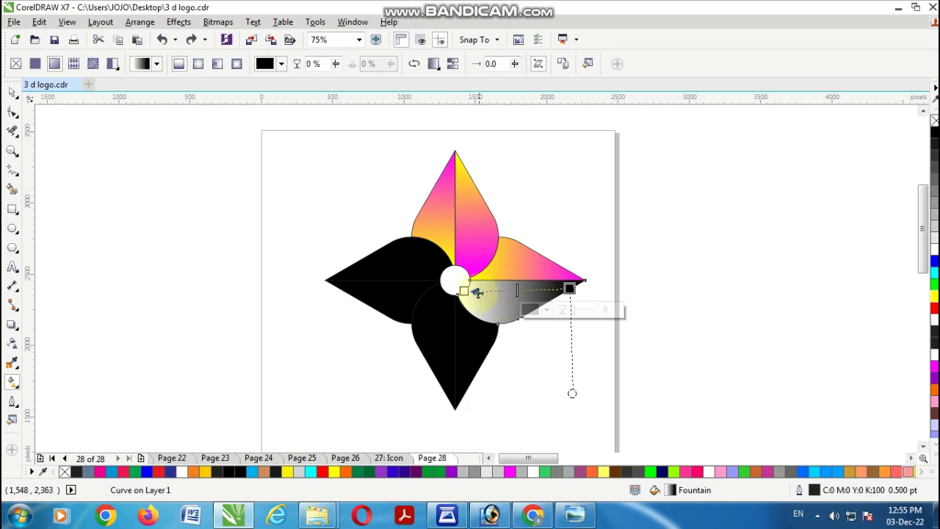
- Recolour the right petal's lower-half gradient magenta at the centre and yellow at the tip, extending it to the tip
click(935, 365)
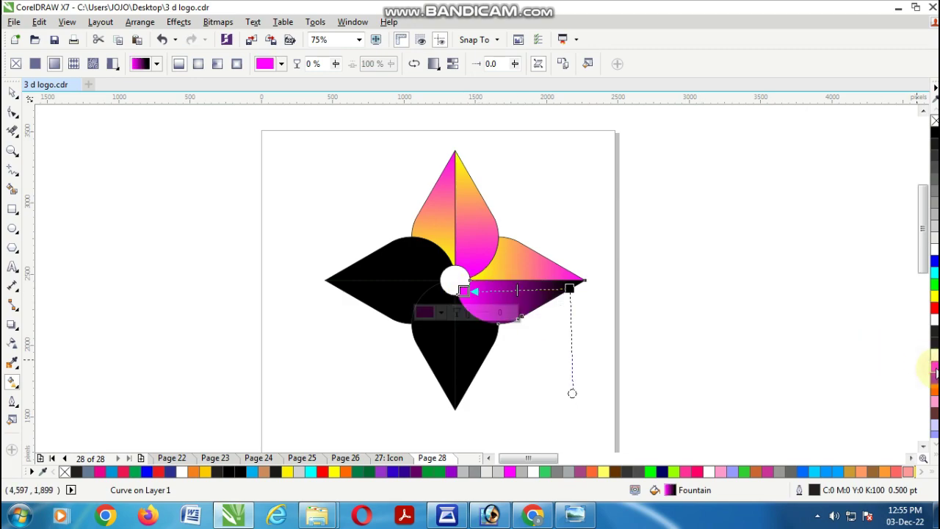
drag(569, 288, 584, 280)
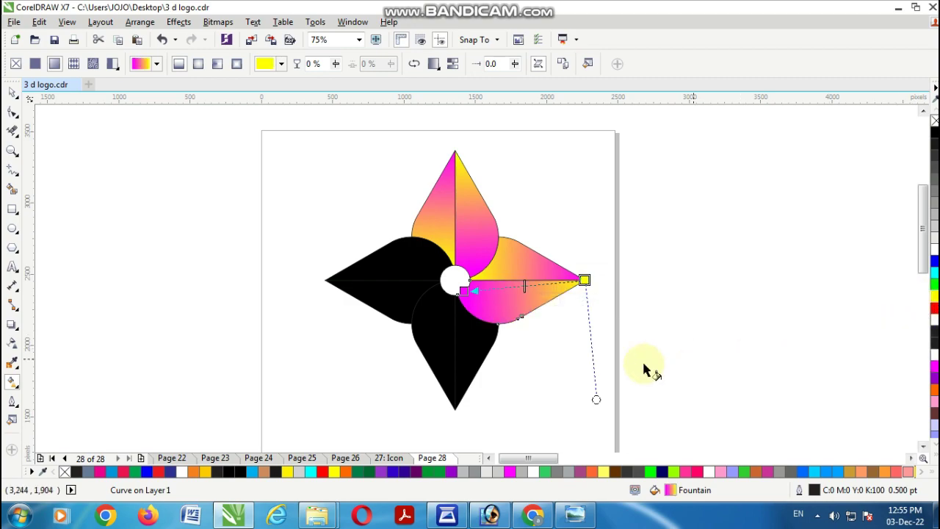
- Apply a linear fountain fill to the lower petal's right half, yellow at the centre and magenta at the tip
click(465, 346)
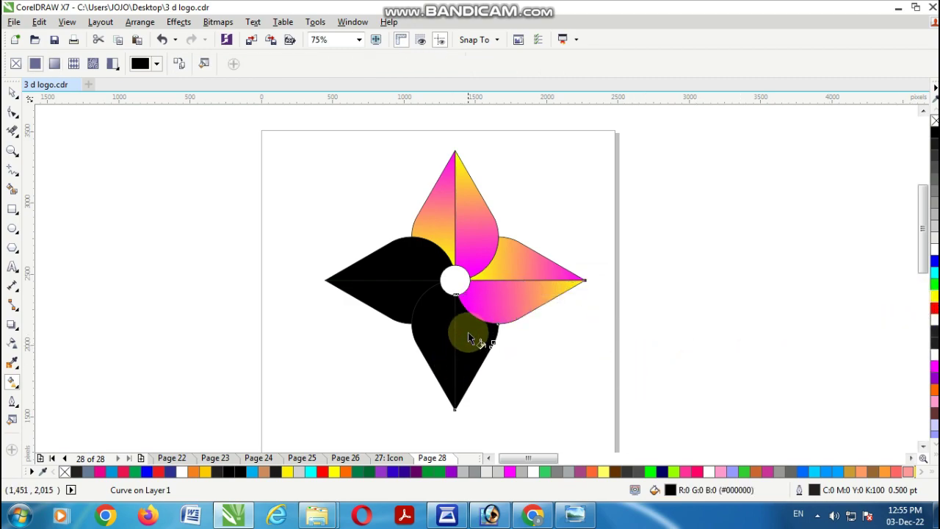
drag(462, 308, 455, 409)
click(463, 307)
drag(462, 307, 457, 299)
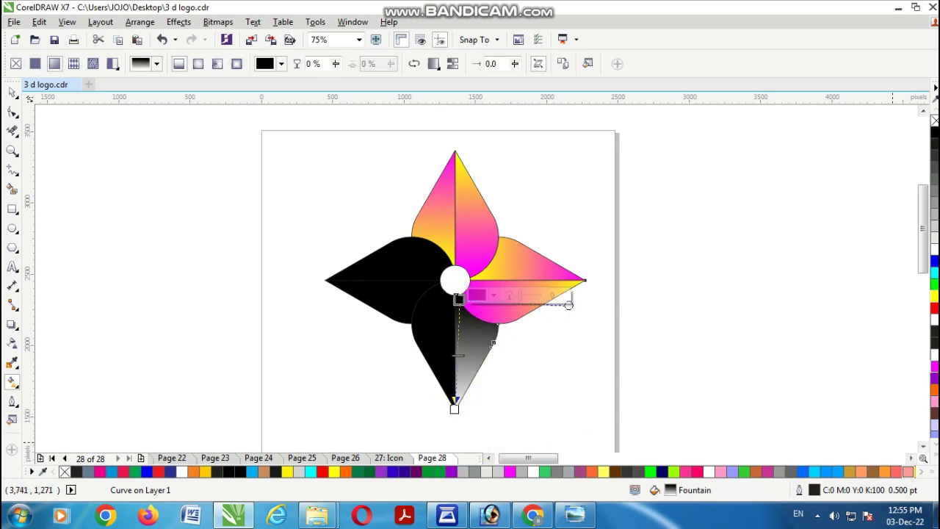
click(934, 296)
click(454, 409)
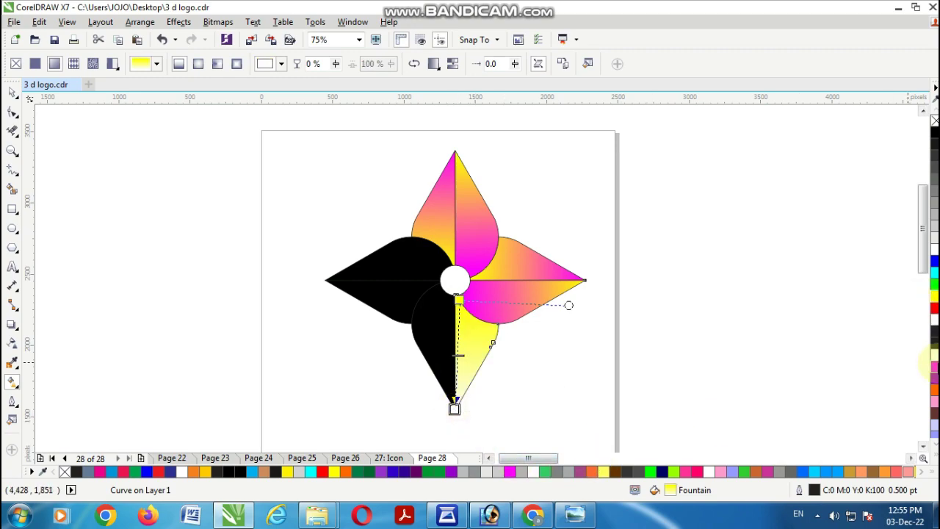
- Apply a linear fountain fill to the lower petal's left half, yellow at the tip and magenta at the centre
click(431, 336)
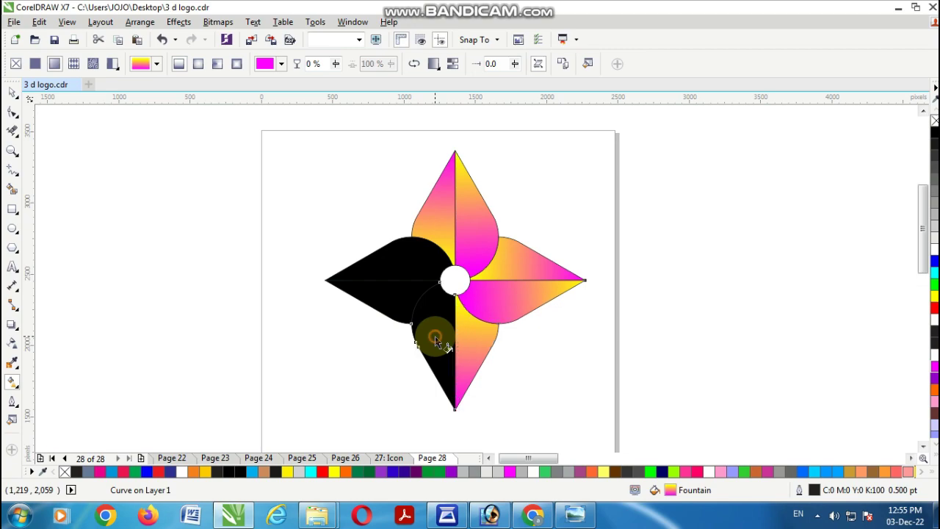
drag(448, 397, 439, 281)
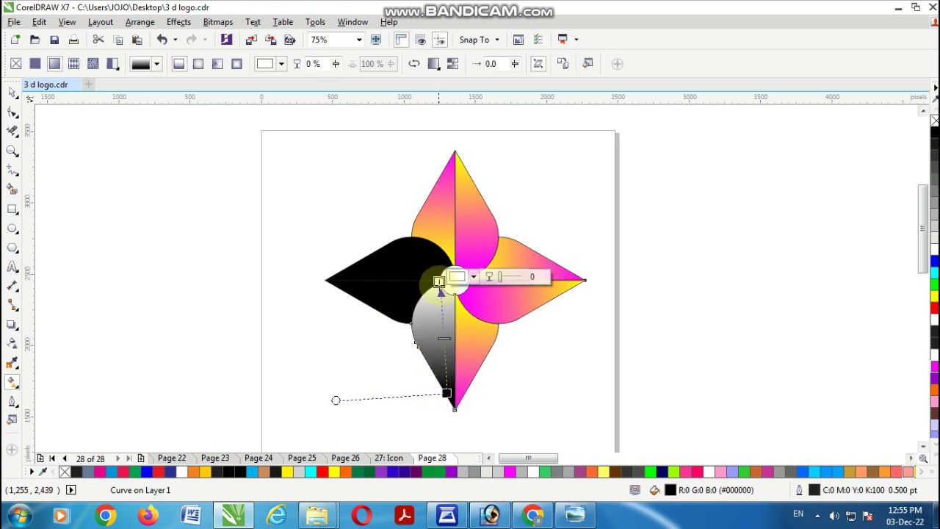
click(931, 365)
drag(447, 395, 454, 410)
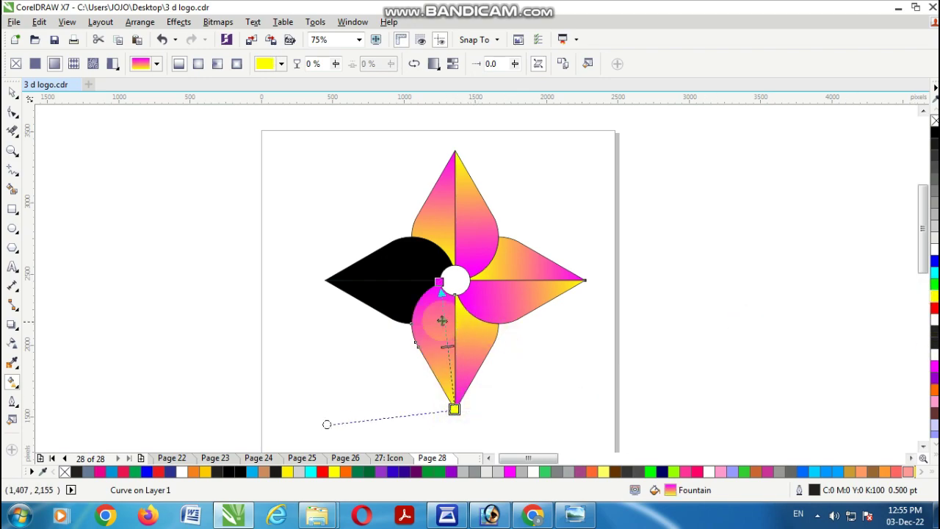
- Apply a linear fountain fill to the left petal's lower half, magenta at the tip and yellow at the centre
click(404, 298)
drag(421, 291, 324, 280)
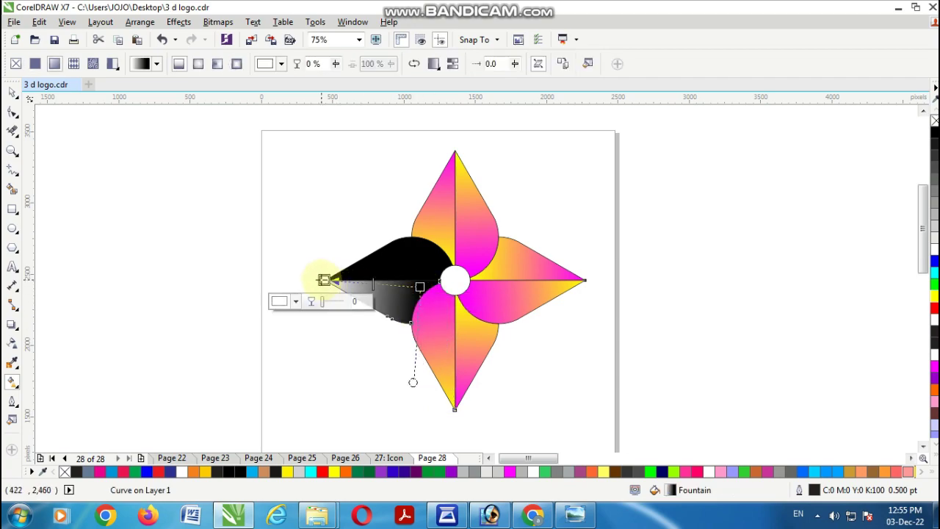
click(935, 365)
drag(420, 286, 440, 281)
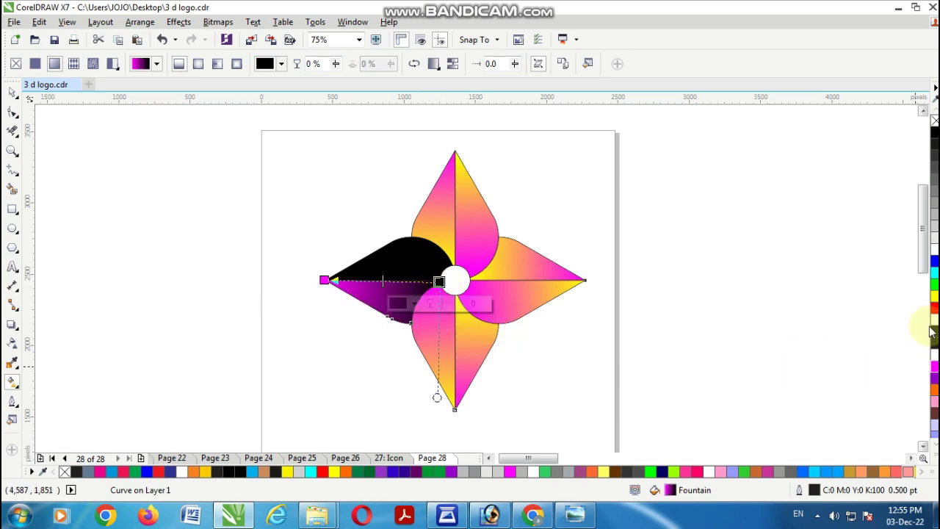
click(935, 295)
- Apply a linear fountain fill to the left petal's upper half, yellow at the tip and magenta at the centre, and deselect it
click(352, 270)
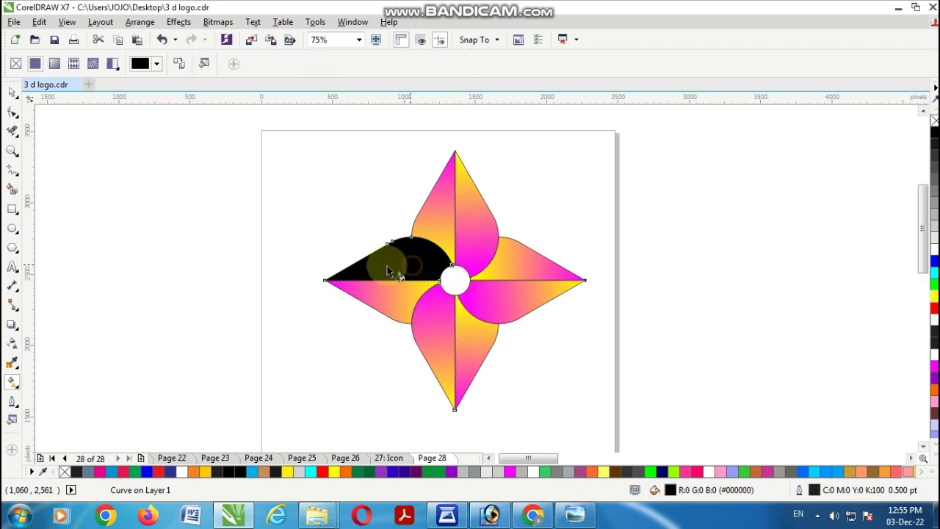
drag(352, 270, 454, 266)
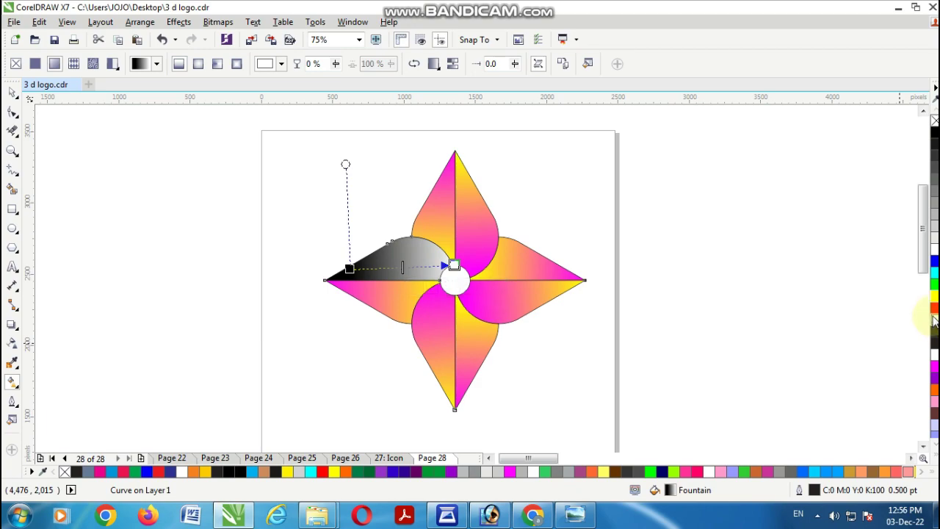
click(934, 366)
drag(350, 269, 331, 279)
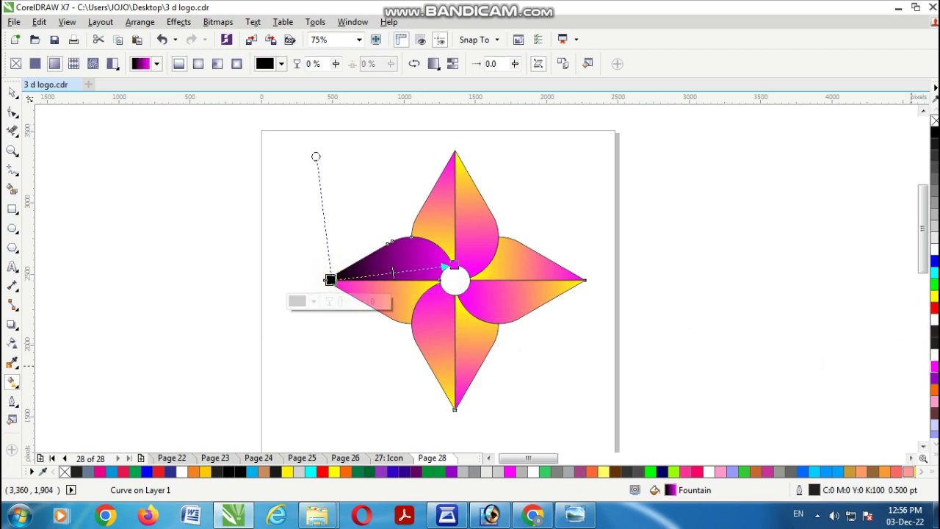
click(934, 297)
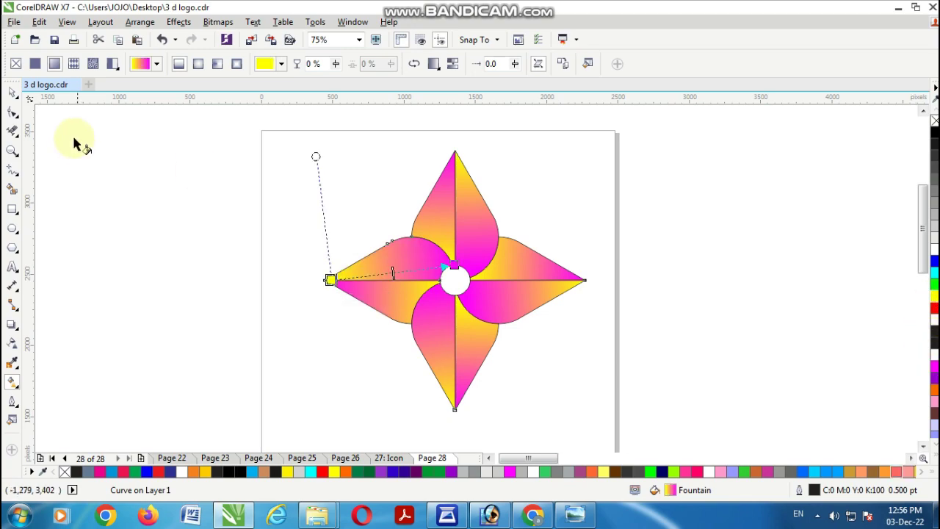
click(13, 92)
click(660, 225)
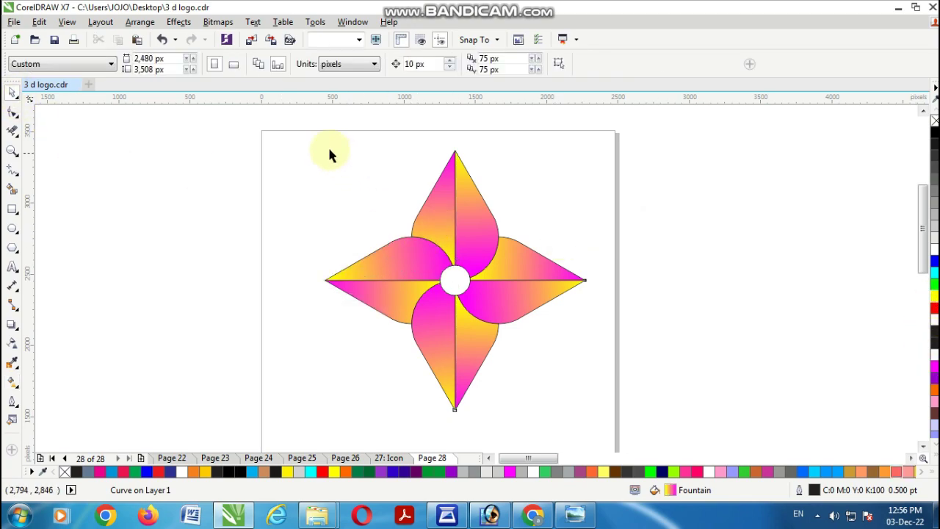